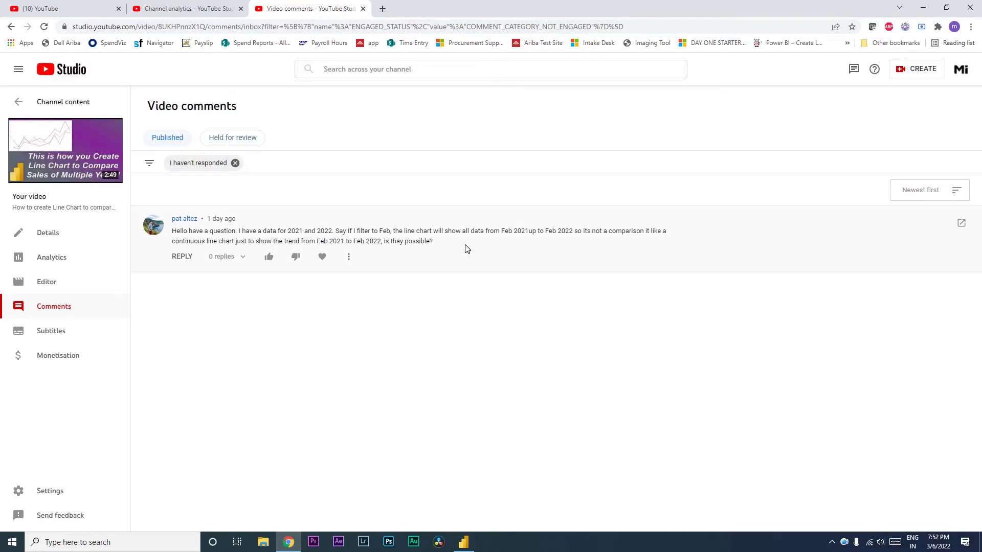
Switch to the Sales New report in Power BI Desktop and collapse the Visualizations and Fields panes.
{"action": "key", "text": "alt+Tab"}
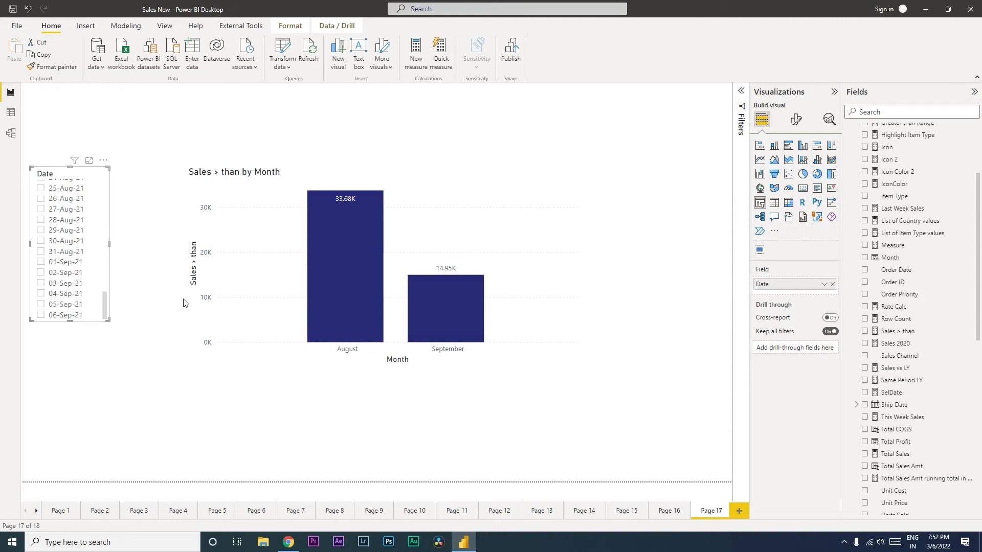
{"action": "left_click", "coordinate": [834, 92]}
{"action": "left_click", "coordinate": [975, 92]}
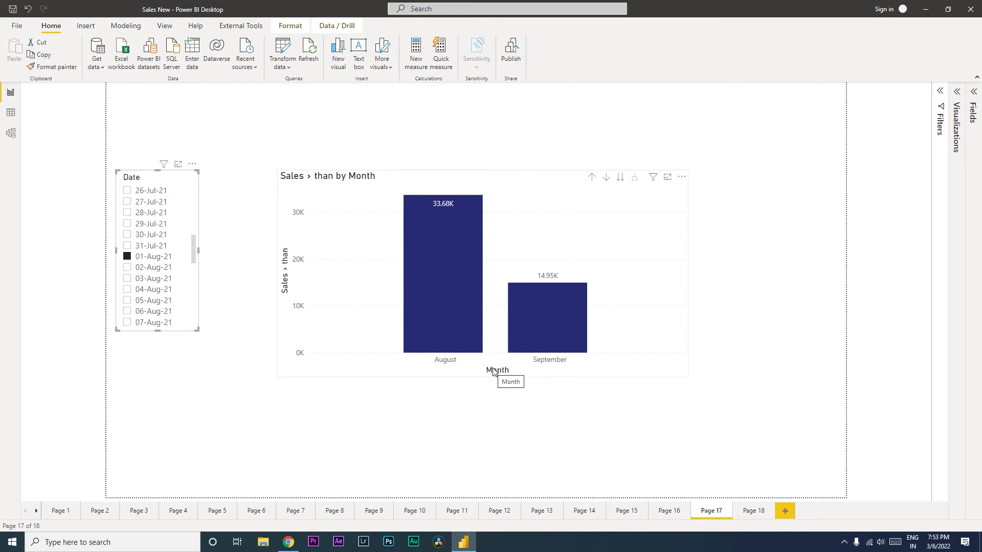
Select 02-Jul-21 in the Date slicer to see how the sales by month chart responds.
{"action": "left_click_drag", "start_coordinate": [194, 251], "coordinate": [187, 199]}
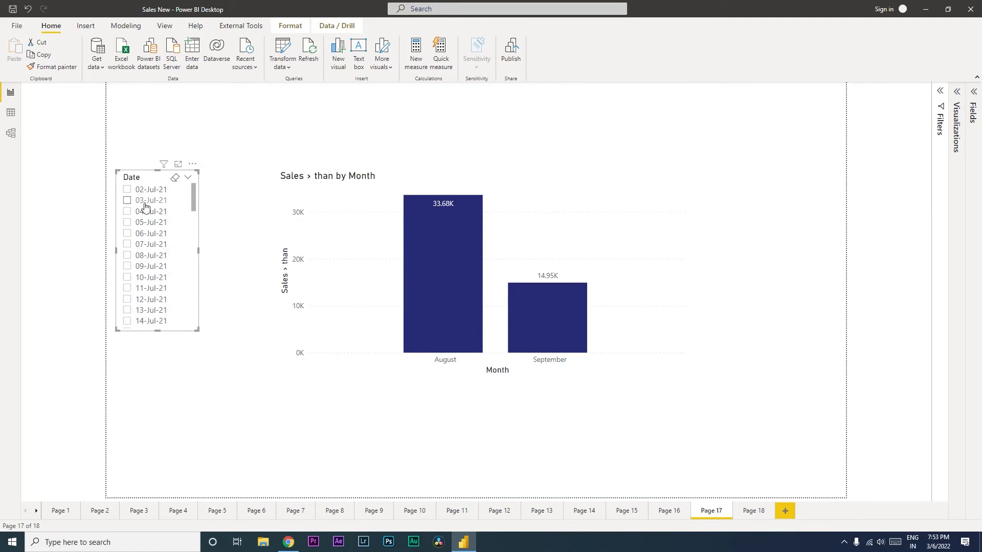
{"action": "left_click", "coordinate": [128, 189]}
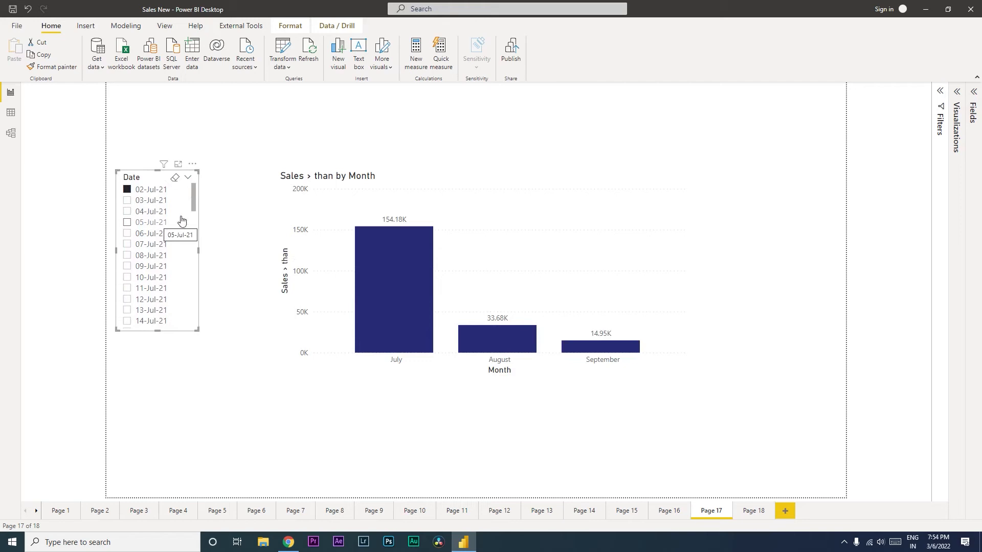
{"action": "left_click_drag", "start_coordinate": [194, 192], "coordinate": [190, 339]}
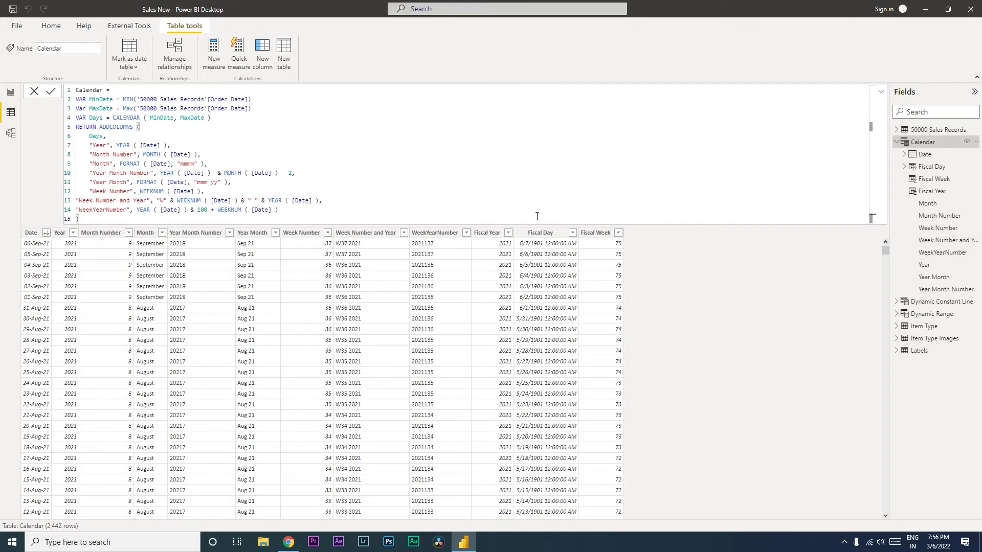
Create a calculated table with the formula Date For Chart = 'Calendar'.
{"action": "left_click", "coordinate": [10, 92]}
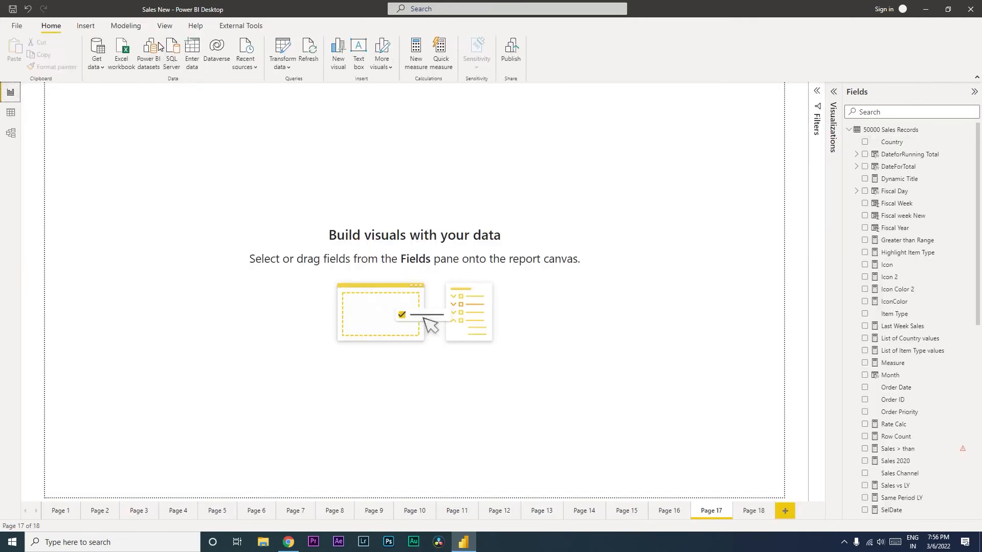
{"action": "left_click", "coordinate": [130, 28]}
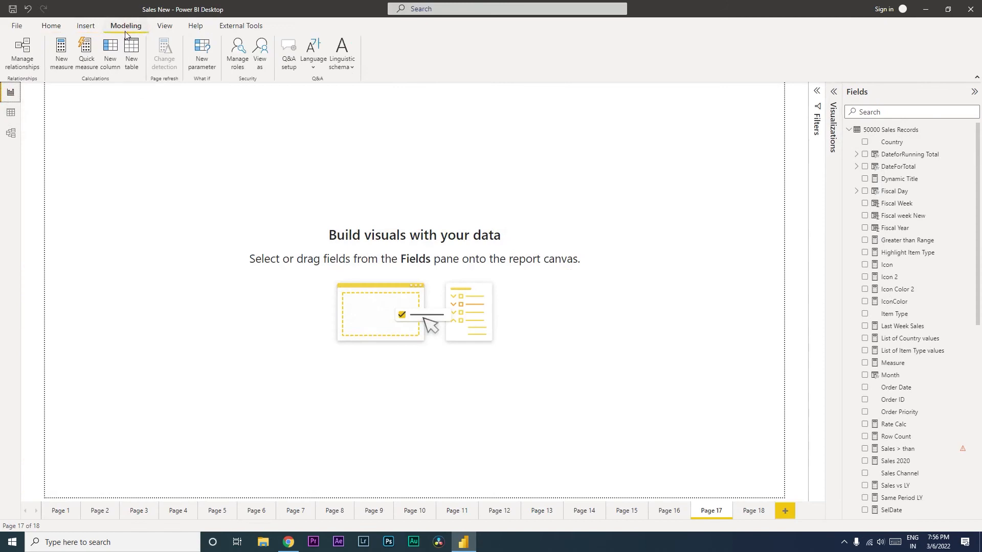
{"action": "left_click", "coordinate": [134, 62]}
{"action": "type", "text": "Date"}
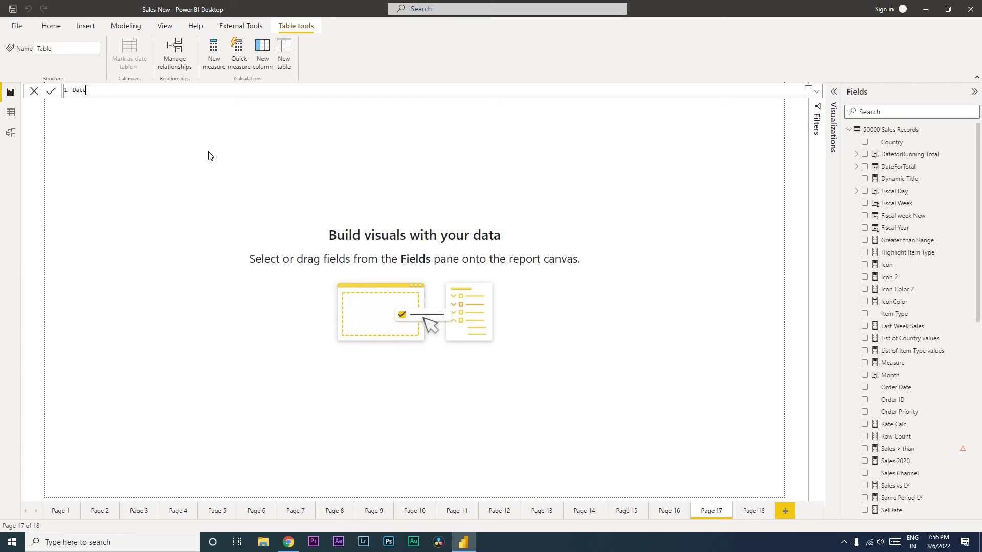
{"action": "type", "text": " For "}
{"action": "type", "text": "Ch"}
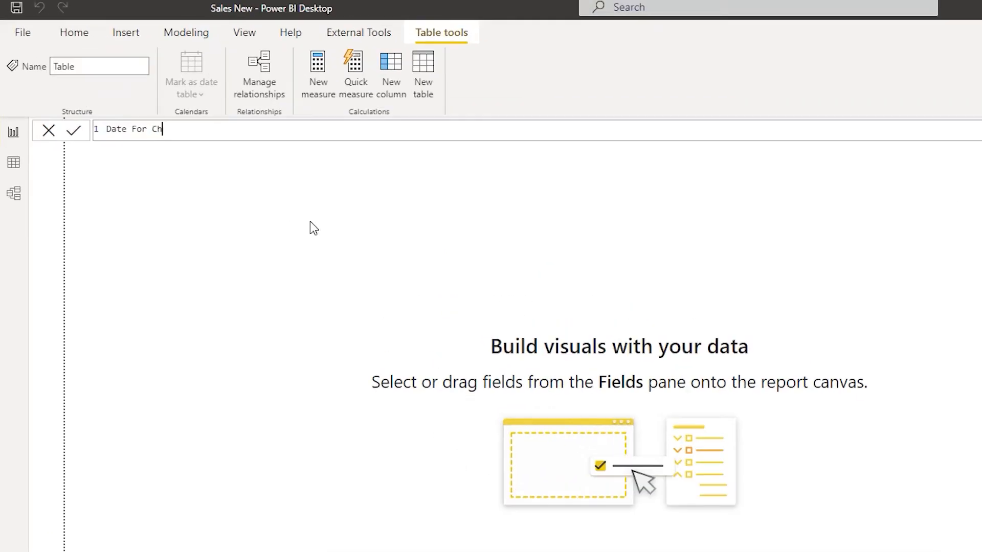
{"action": "type", "text": "art = cale"}
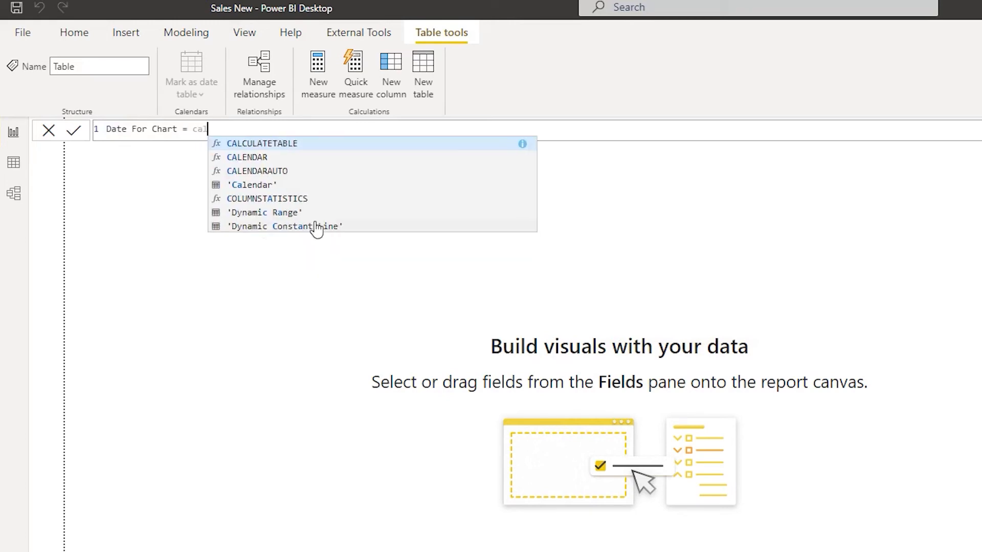
{"action": "key", "text": "Down"}
{"action": "key", "text": "Down"}
{"action": "key", "text": "Down"}
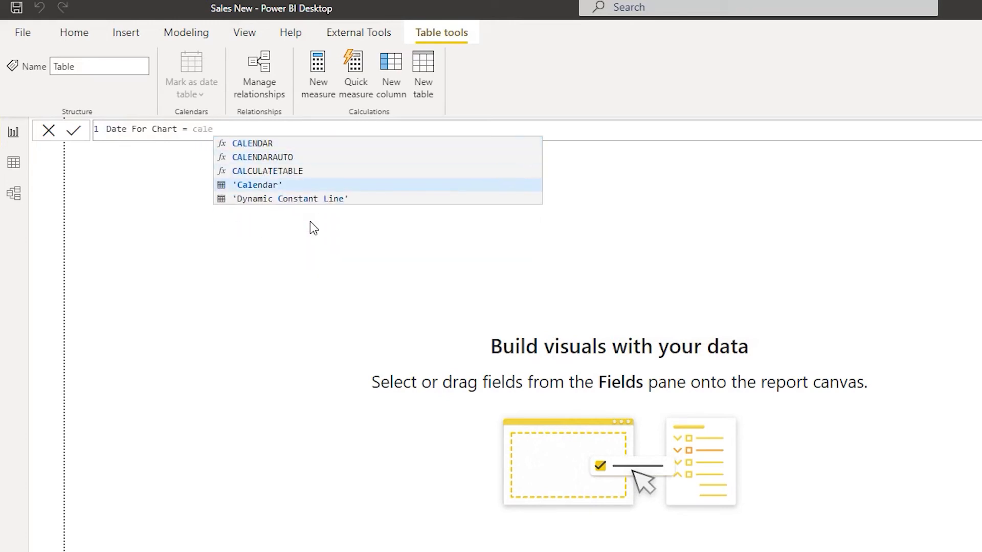
{"action": "key", "text": "Tab"}
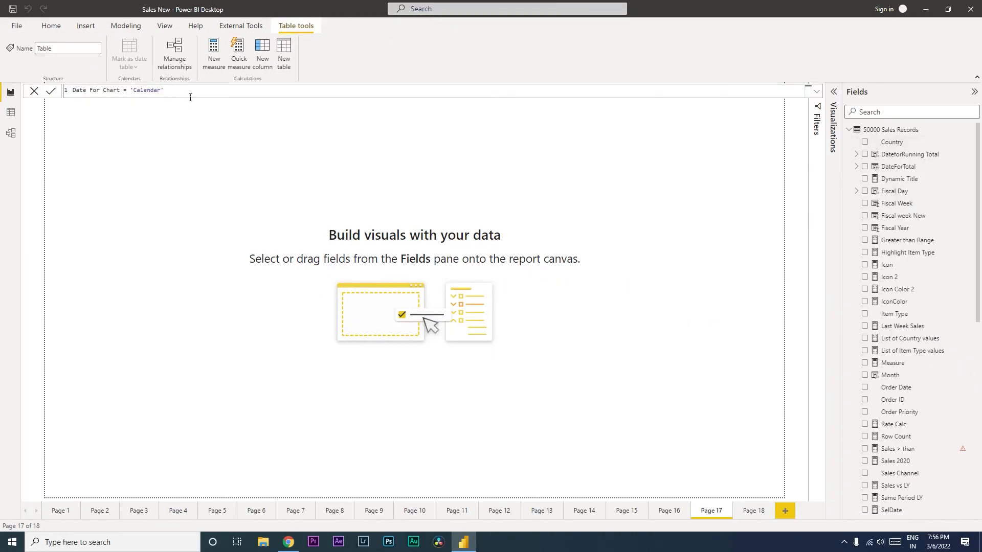
Place the Date For Chart table near 50000 Sales Records in the model and relate its Date field to Order Date there.
{"action": "left_click", "coordinate": [10, 133]}
{"action": "left_click_drag", "start_coordinate": [750, 141], "coordinate": [185, 267]}
{"action": "left_click_drag", "start_coordinate": [570, 494], "coordinate": [351, 471]}
{"action": "left_click_drag", "start_coordinate": [768, 281], "coordinate": [116, 305]}
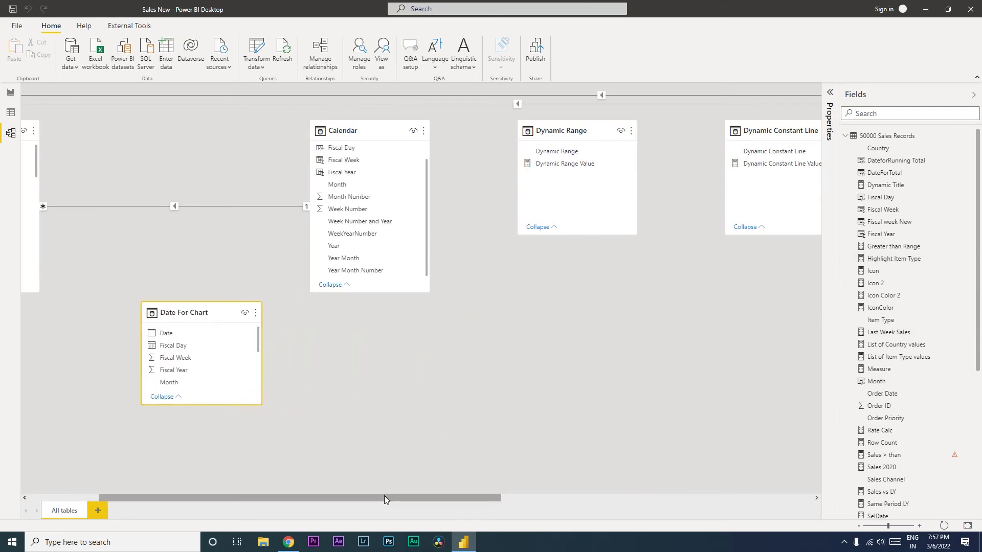
{"action": "left_click_drag", "start_coordinate": [383, 495], "coordinate": [268, 497]}
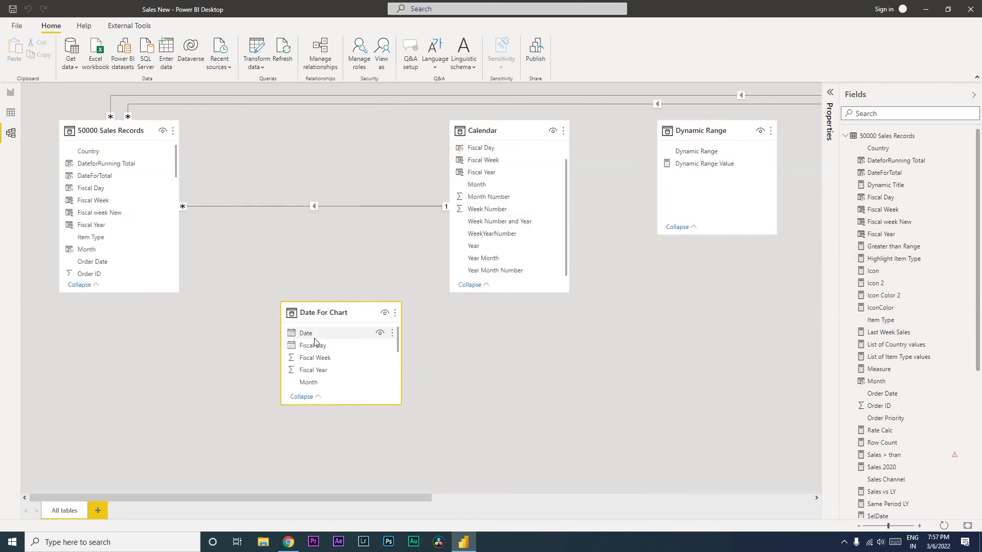
{"action": "left_click_drag", "start_coordinate": [309, 334], "coordinate": [122, 262]}
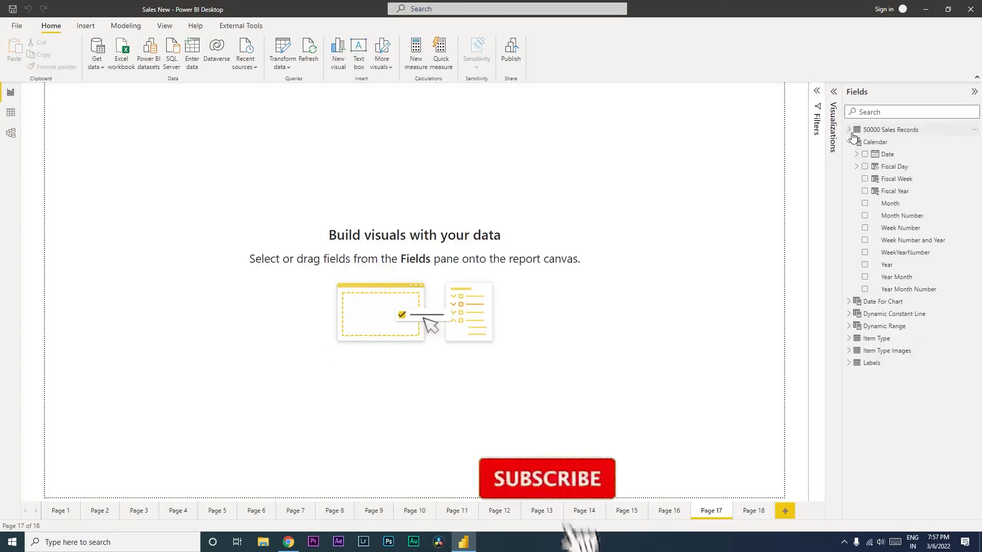
Add a slicer on the report page using Calendar's Date field, shown as plain Date instead of Date Hierarchy.
{"action": "left_click", "coordinate": [865, 154]}
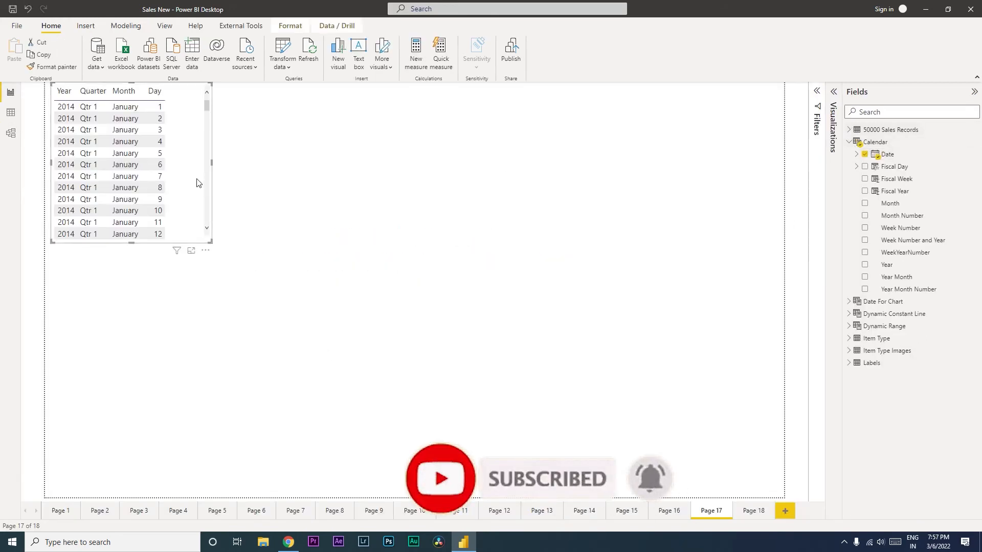
{"action": "left_click", "coordinate": [834, 92]}
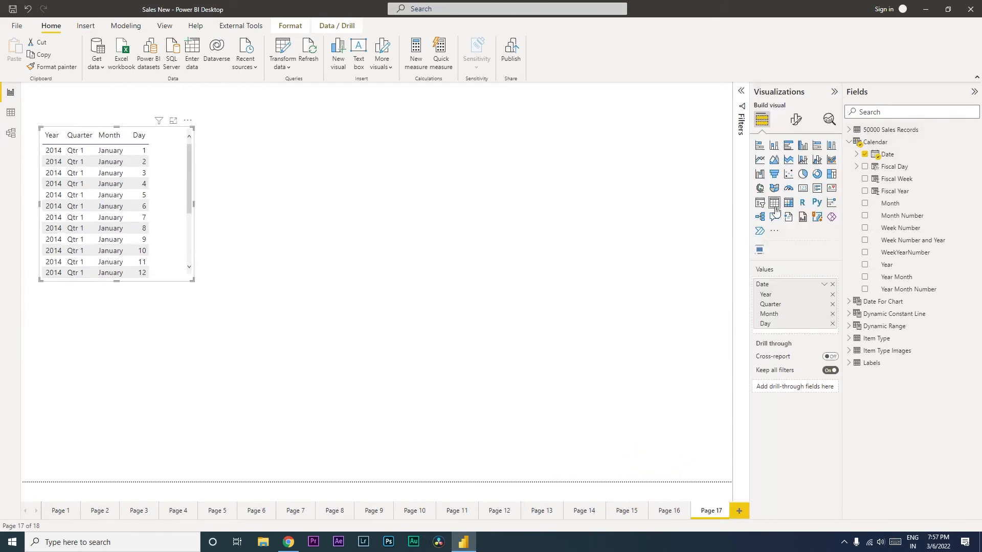
{"action": "left_click", "coordinate": [760, 202]}
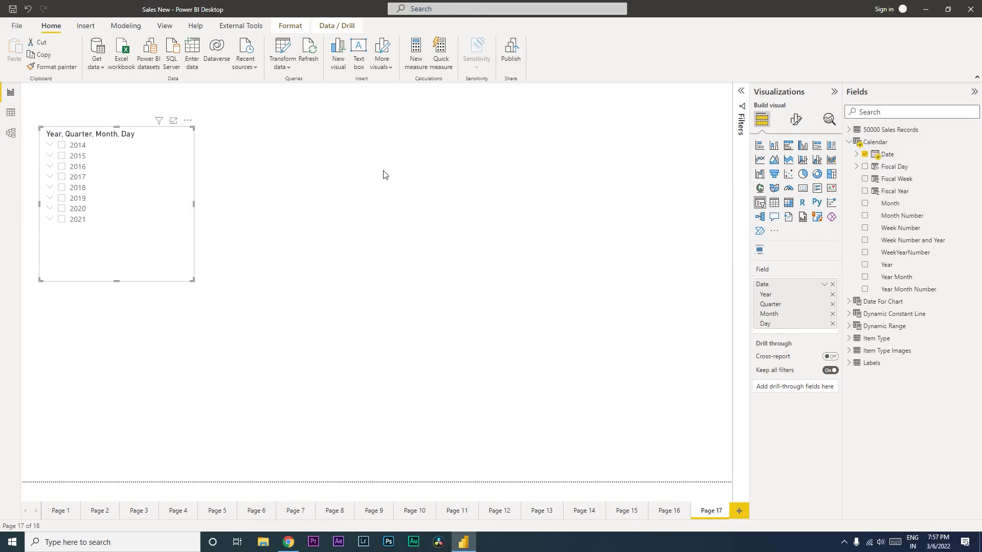
{"action": "left_click", "coordinate": [824, 284]}
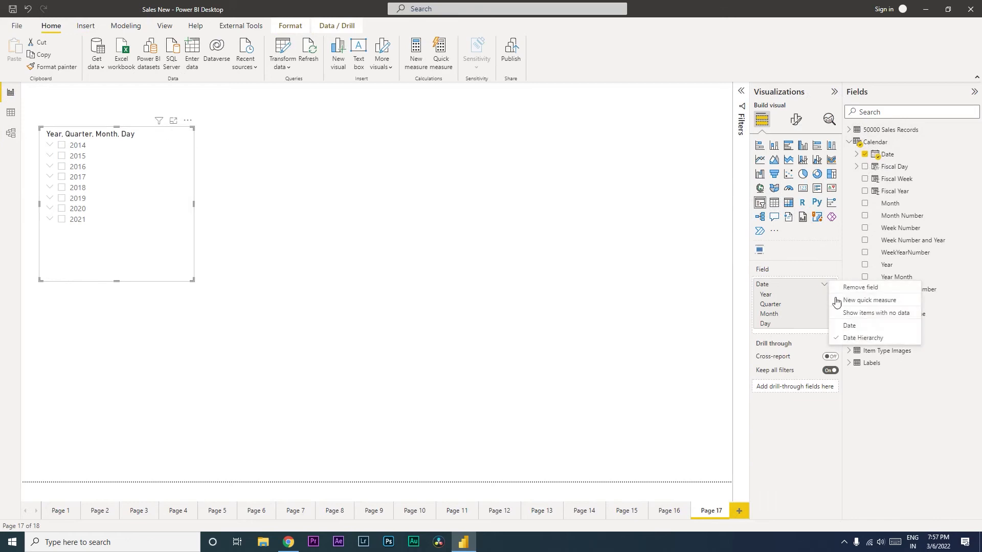
{"action": "left_click", "coordinate": [853, 328]}
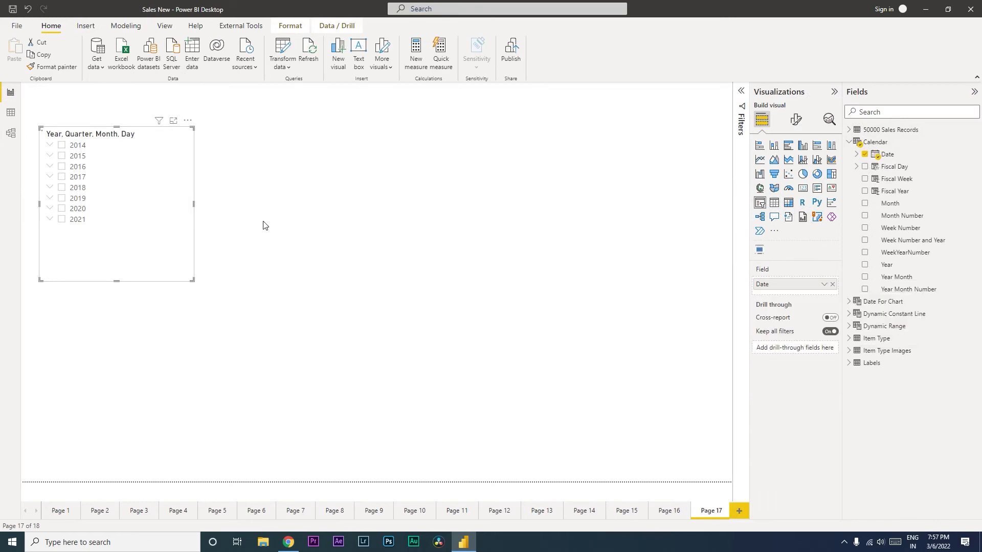
Review the page-level Fiscal Year filter and resize the Date slicer to be narrower and taller.
{"action": "left_click", "coordinate": [742, 92]}
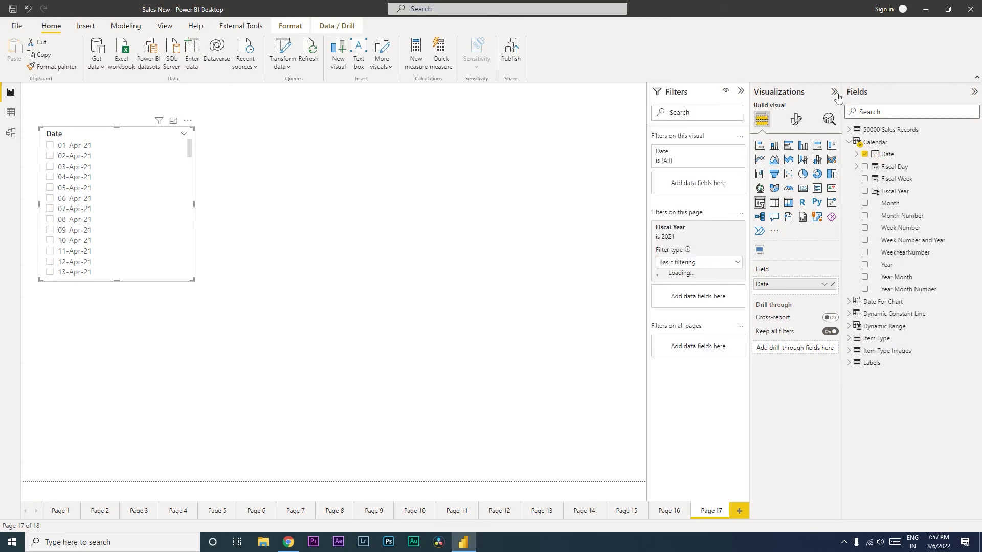
{"action": "left_click", "coordinate": [835, 93]}
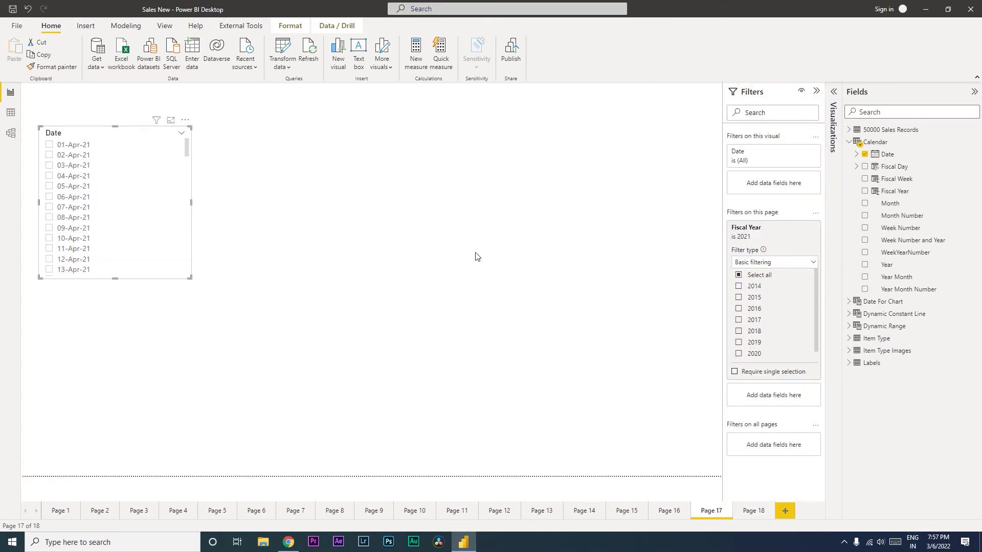
{"action": "scroll", "coordinate": [814, 287], "scroll_direction": "down", "scroll_amount": 1}
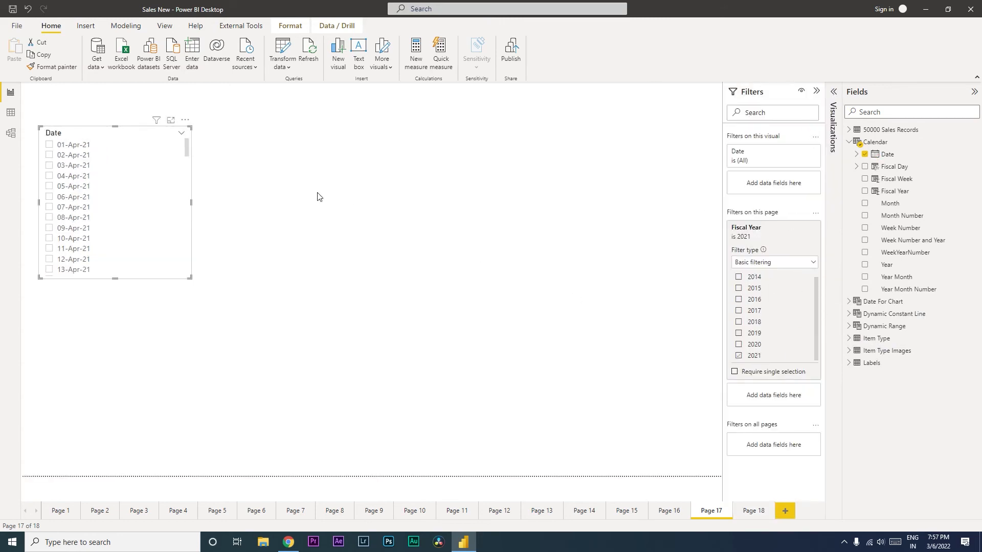
{"action": "left_click_drag", "start_coordinate": [191, 280], "coordinate": [134, 338]}
{"action": "left_click", "coordinate": [208, 204]}
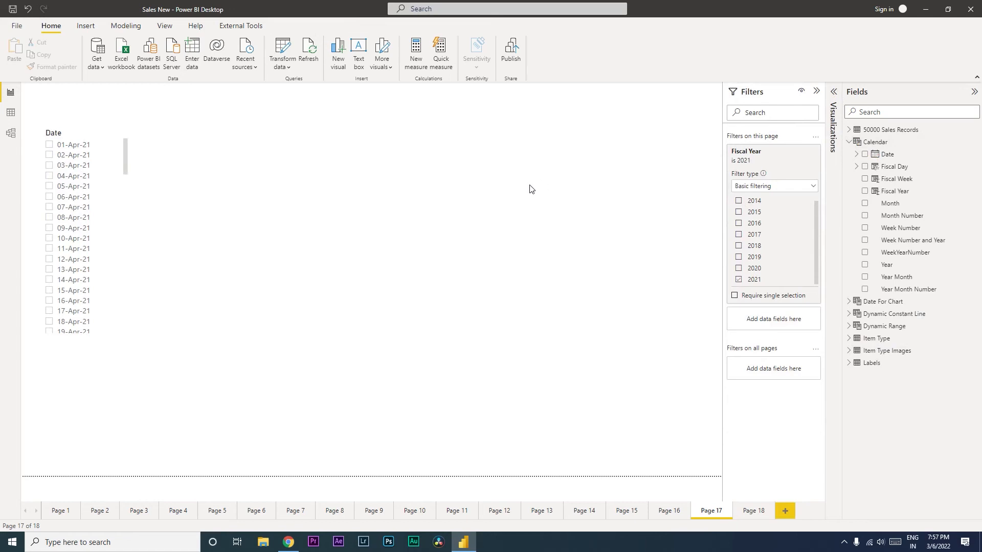
Insert a large stacked column chart beside the Date slicer with the Date field from Date For Chart on its axis.
{"action": "left_click", "coordinate": [833, 92]}
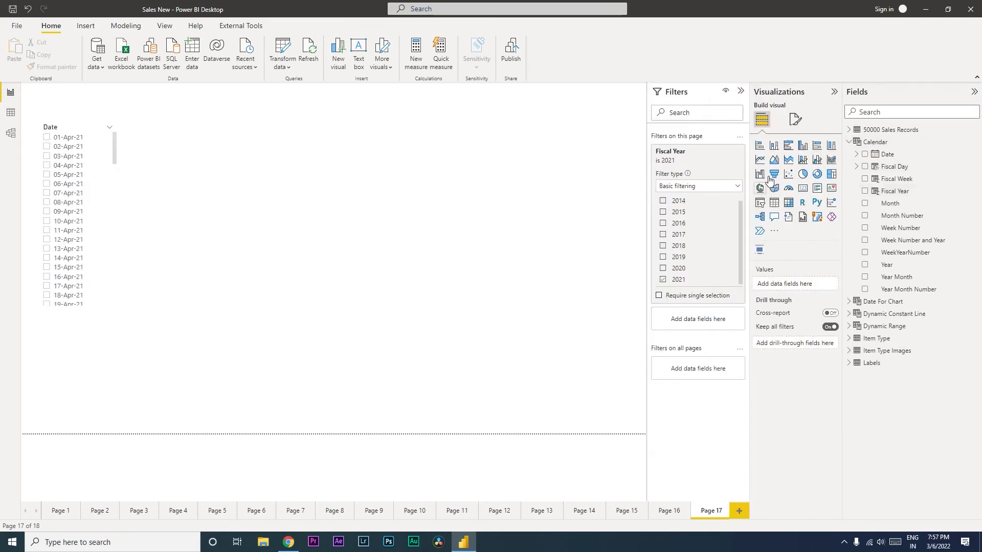
{"action": "left_click", "coordinate": [774, 145]}
{"action": "left_click_drag", "start_coordinate": [109, 364], "coordinate": [266, 188]}
{"action": "left_click_drag", "start_coordinate": [279, 261], "coordinate": [567, 370]}
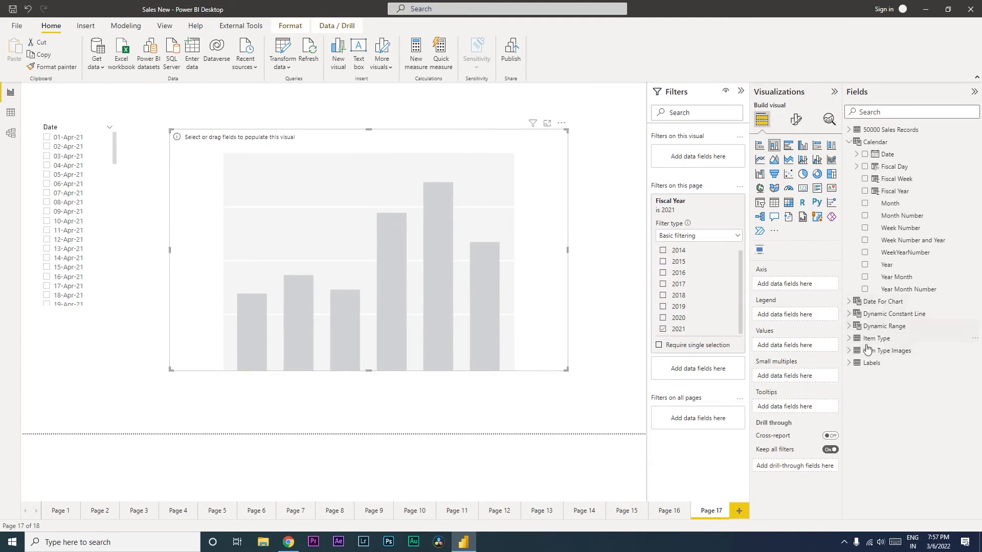
{"action": "left_click", "coordinate": [853, 302]}
{"action": "left_click_drag", "start_coordinate": [893, 315], "coordinate": [794, 290]}
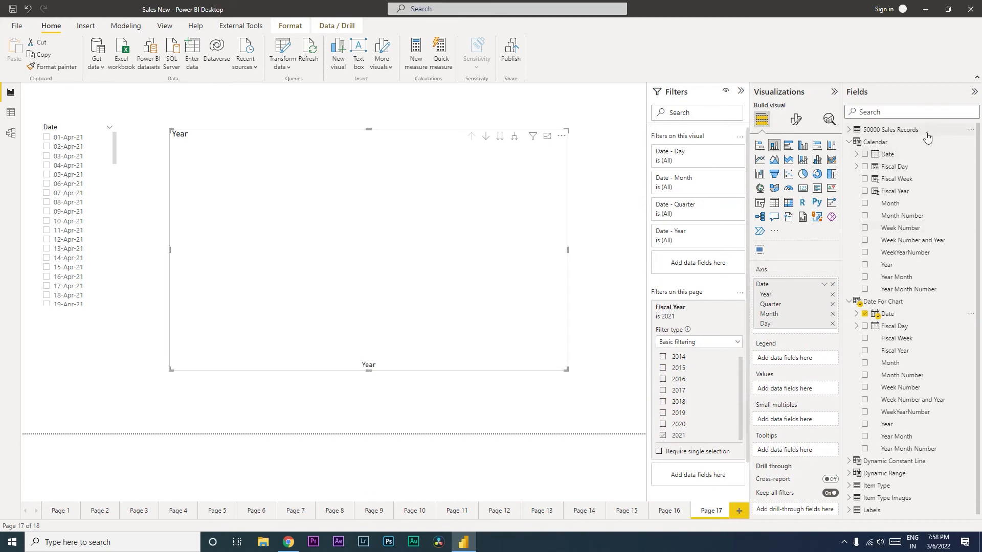
Start a new measure named Sales After Selected Date in the 50000 Sales Records table, opening its formula with Var.
{"action": "left_click", "coordinate": [972, 131]}
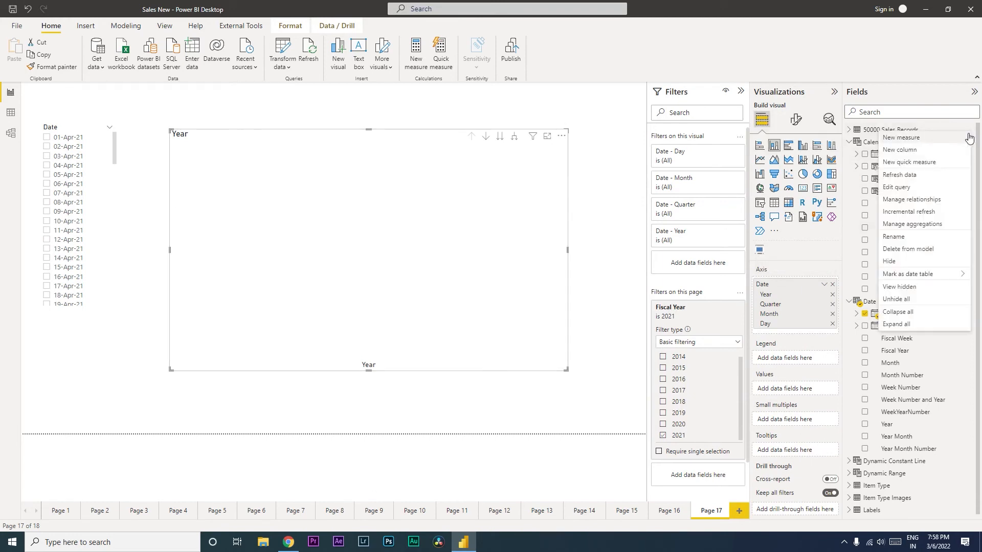
{"action": "key", "text": "Escape"}
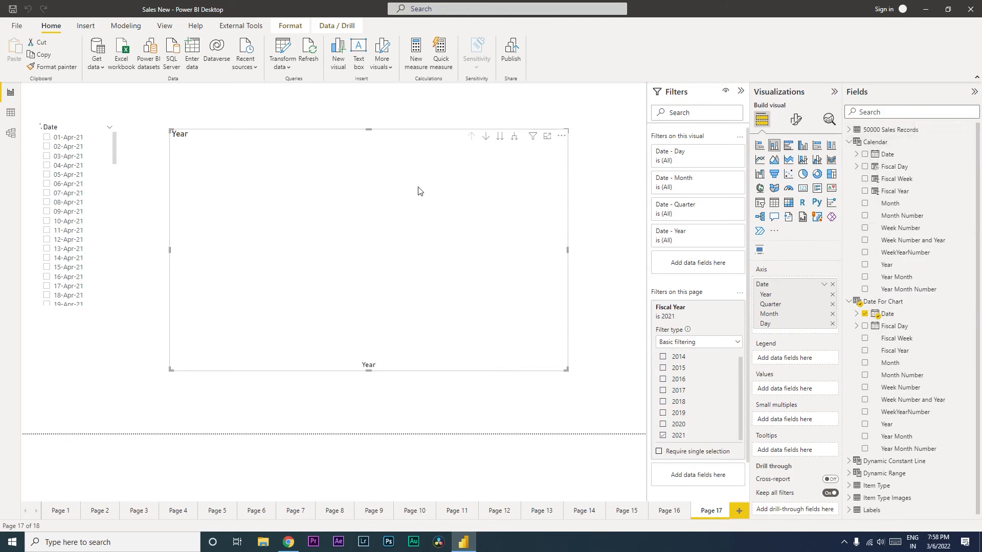
{"action": "type", "text": "Sales Af"}
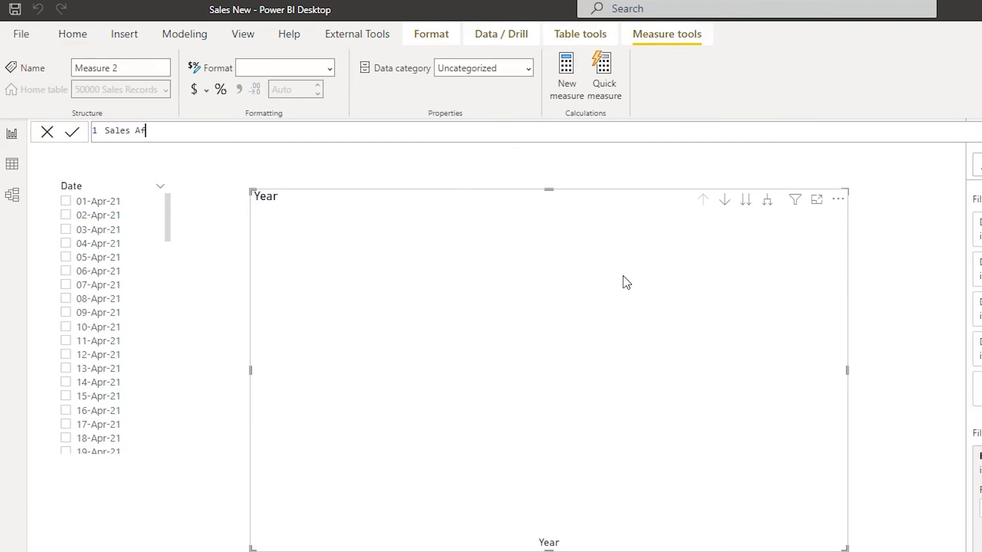
{"action": "type", "text": "ter Selected Date = Var"}
Define the variable SelDate as CALCULATE(SUM('Calendar'[Date])) in the Sales After Selected Date measure, leaving a blank line below it.
{"action": "type", "text": "Se"}
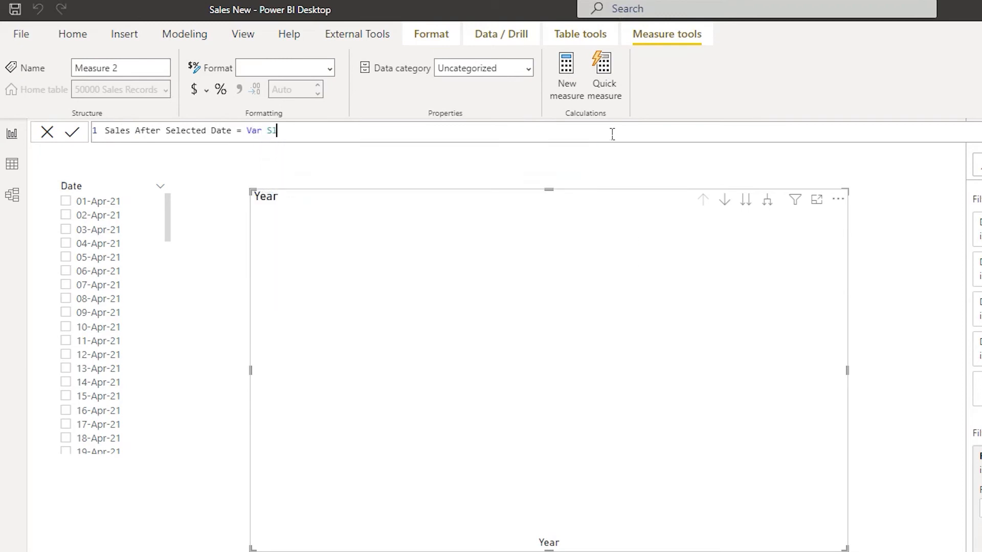
{"action": "type", "text": "l"}
{"action": "key", "text": "BackSpace"}
{"action": "type", "text": "elDate = Cal"}
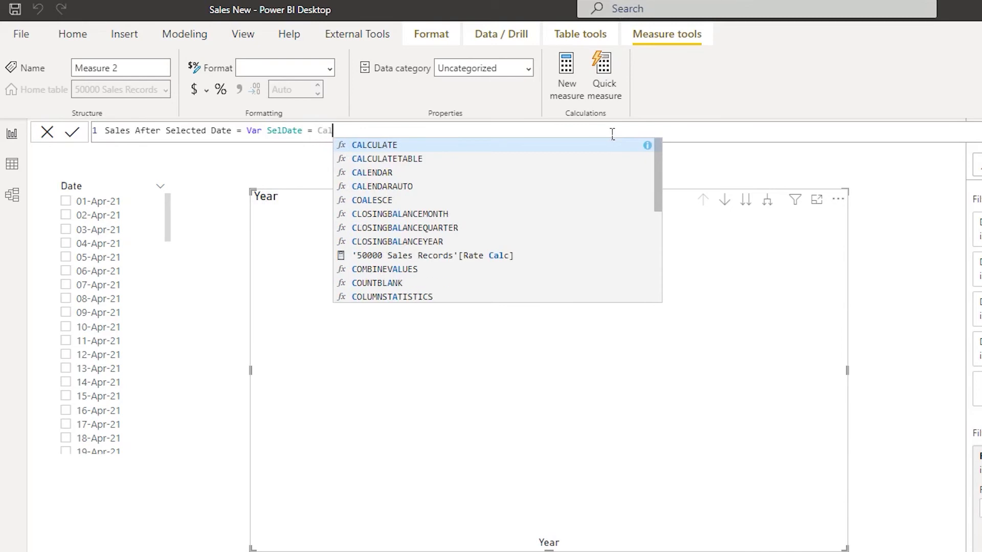
{"action": "key", "text": "Tab"}
{"action": "type", "text": "SUM("}
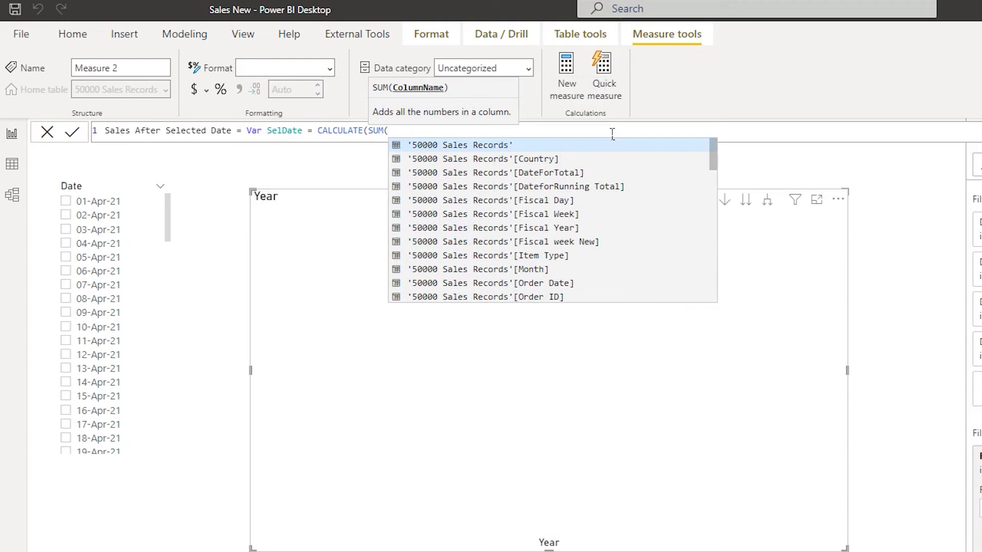
{"action": "type", "text": "cale"}
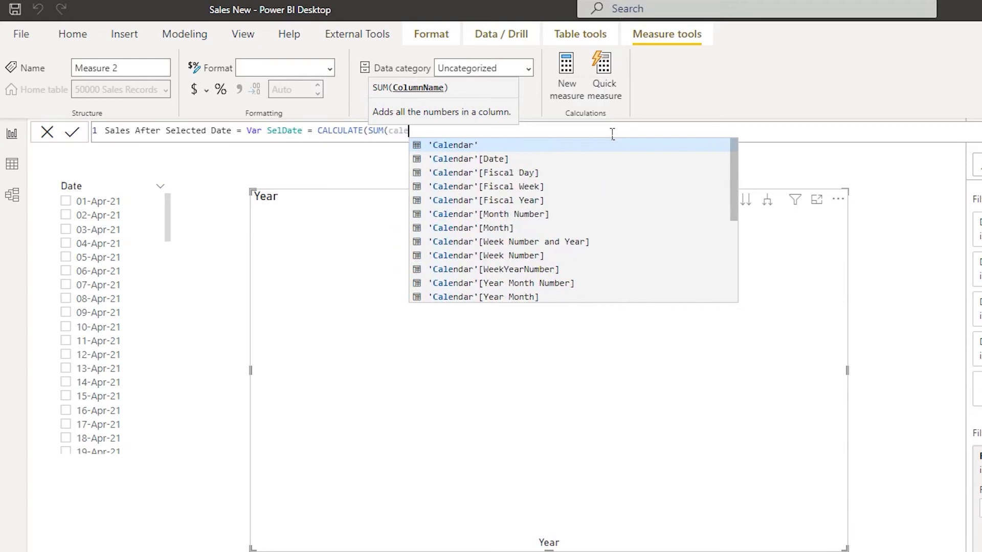
{"action": "key", "text": "Down"}
{"action": "key", "text": "Tab"}
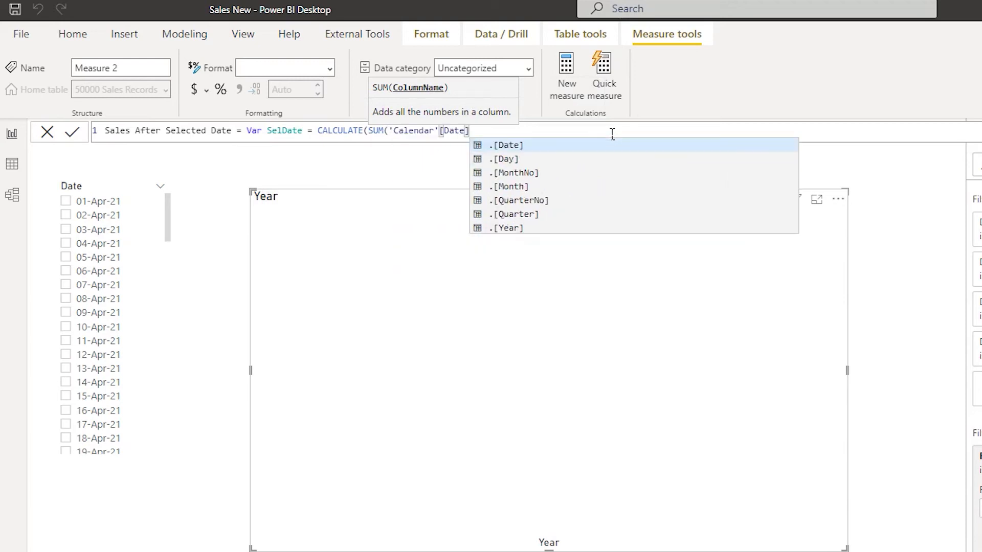
{"action": "type", "text": ")"}
{"action": "key", "text": "shift+Return"}
{"action": "key", "text": "shift+Return"}
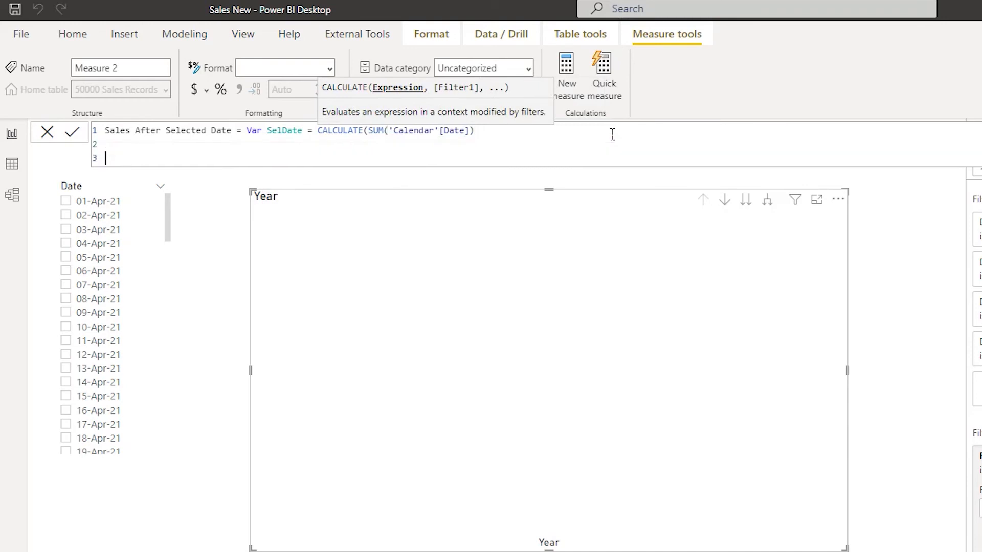
Add a Return section below the SelDate variable, complete the variable's closing parenthesis, and open a CALCULATE function under Return.
{"action": "type", "text": "Return"}
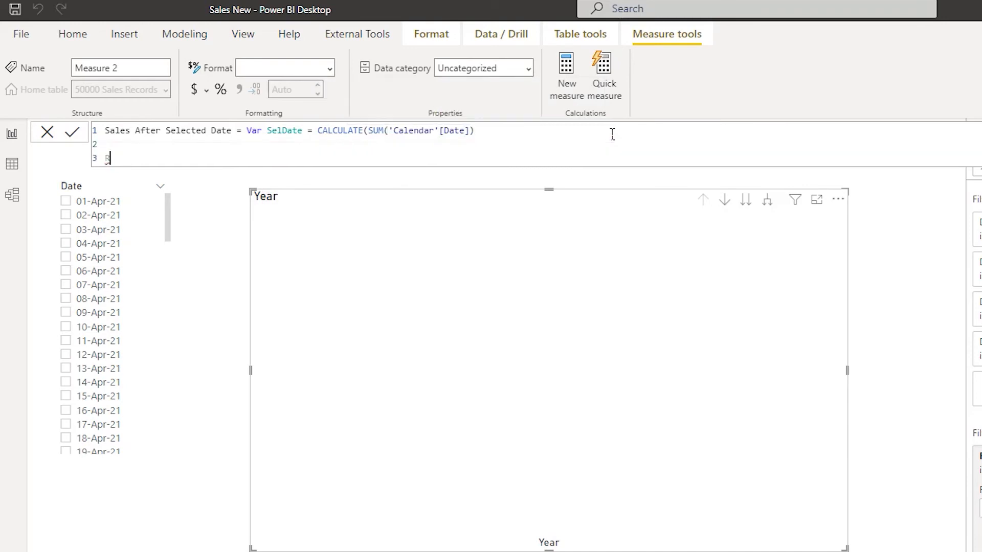
{"action": "key", "text": "shift+Return"}
{"action": "key", "text": "shift+Return"}
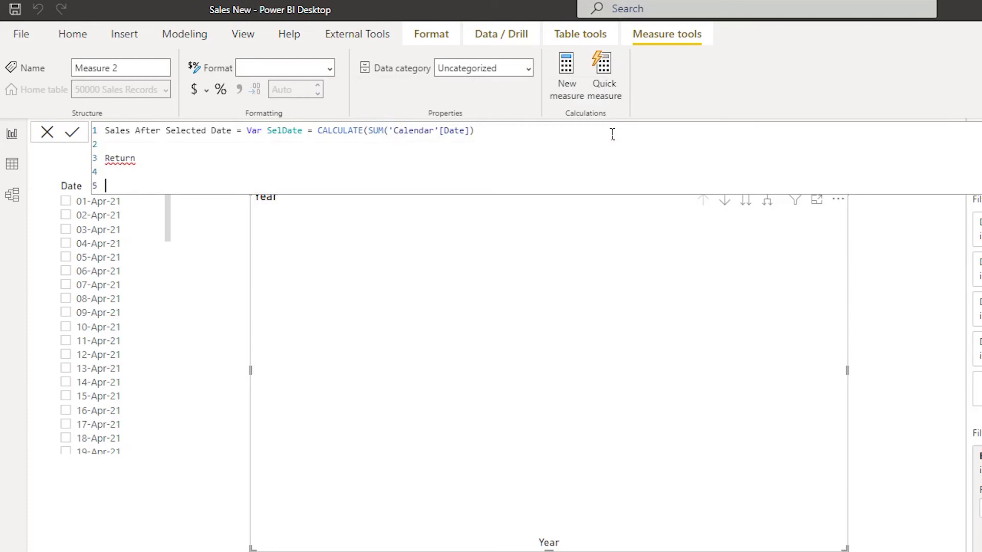
{"action": "type", "text": "Calcula)"}
{"action": "left_click", "coordinate": [223, 191]}
{"action": "type", "text": "te("}
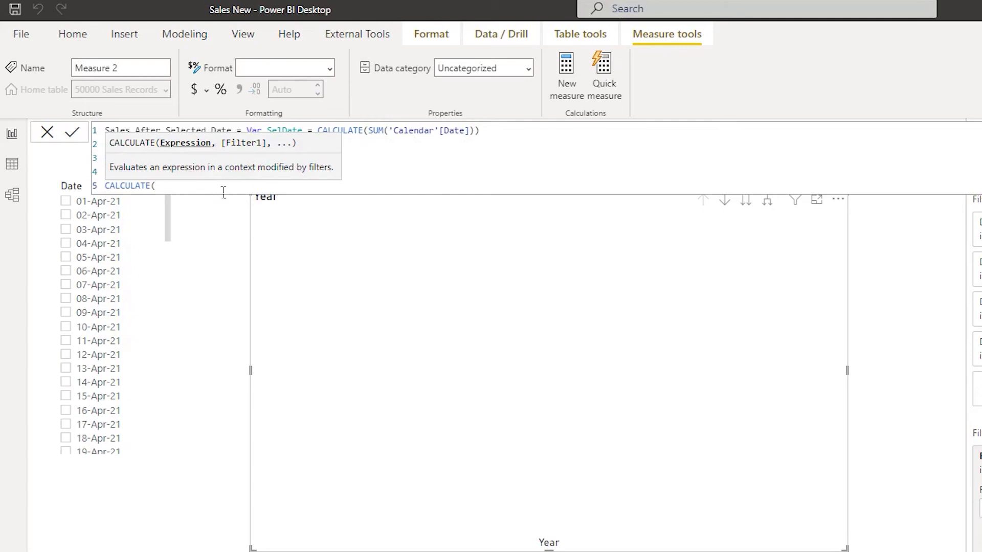
{"action": "type", "text": "total"}
{"action": "key", "text": "Down"}
{"action": "key", "text": "Down"}
{"action": "key", "text": "Down"}
{"action": "key", "text": "Down"}
{"action": "key", "text": "Down"}
{"action": "key", "text": "Tab"}
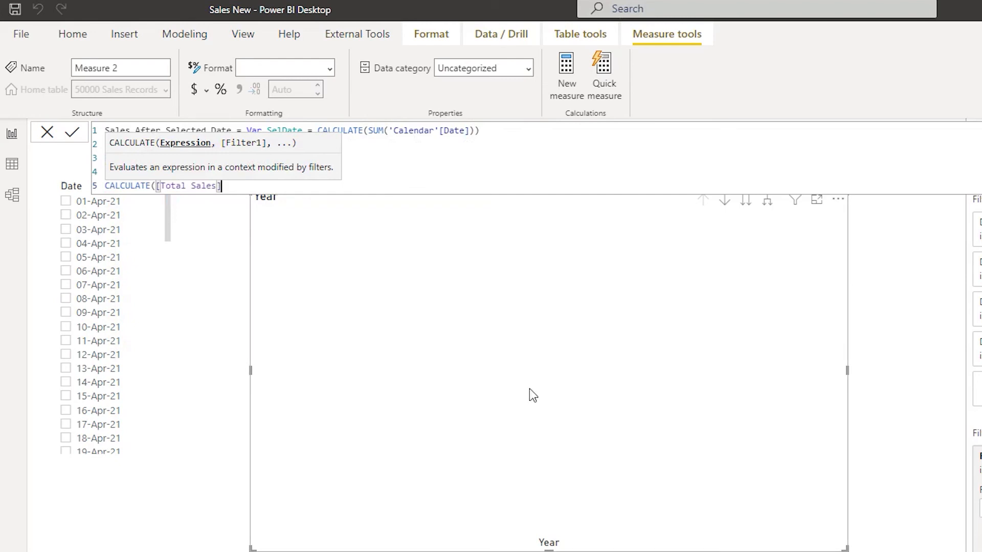
{"action": "left_click_drag", "start_coordinate": [228, 196], "coordinate": [168, 197]}
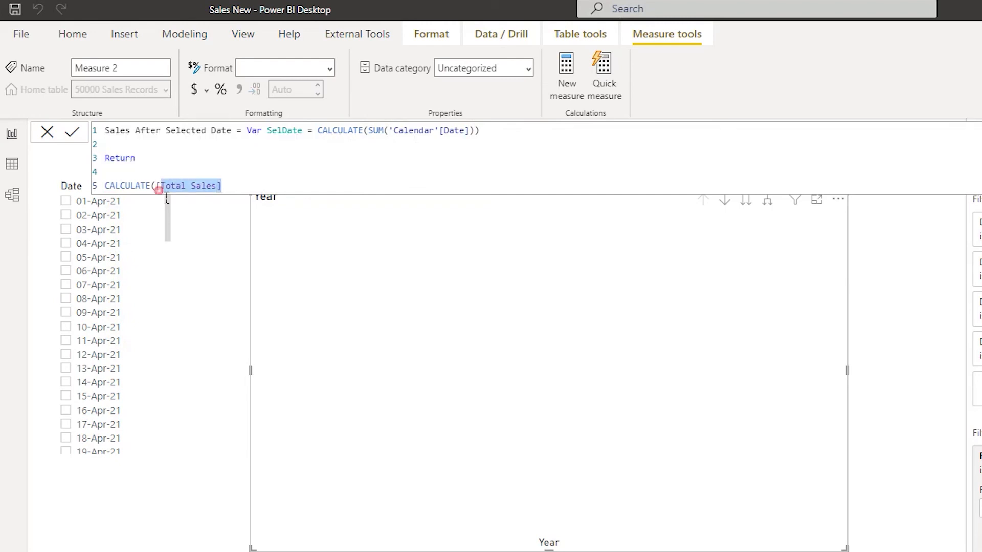
{"action": "key", "text": "BackSpace"}
{"action": "type", "text": "SUM("}
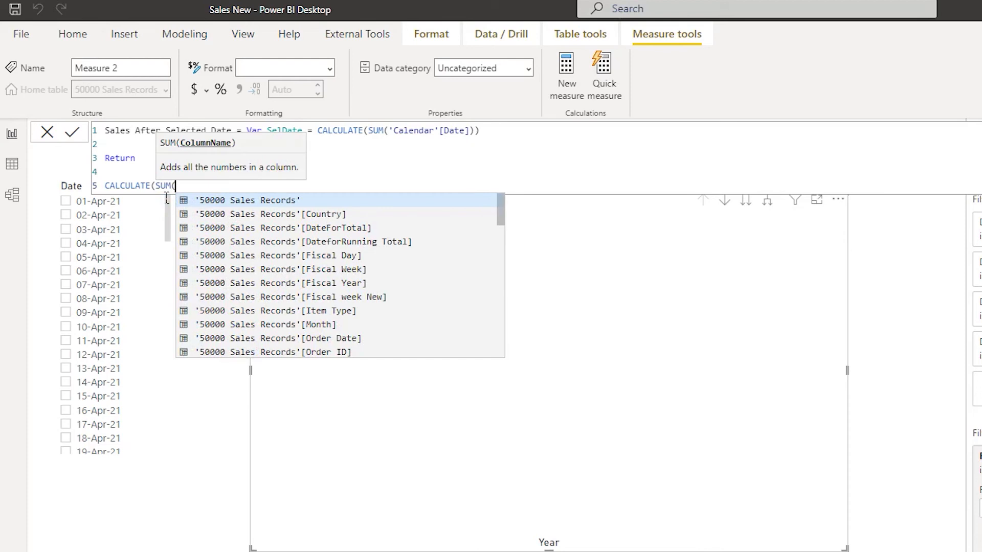
{"action": "key", "text": "Down"}
{"action": "key", "text": "Down"}
{"action": "key", "text": "Down"}
{"action": "key", "text": "Down"}
{"action": "key", "text": "BackSpace"}
{"action": "key", "text": "BackSpace"}
{"action": "key", "text": "BackSpace"}
{"action": "key", "text": "BackSpace"}
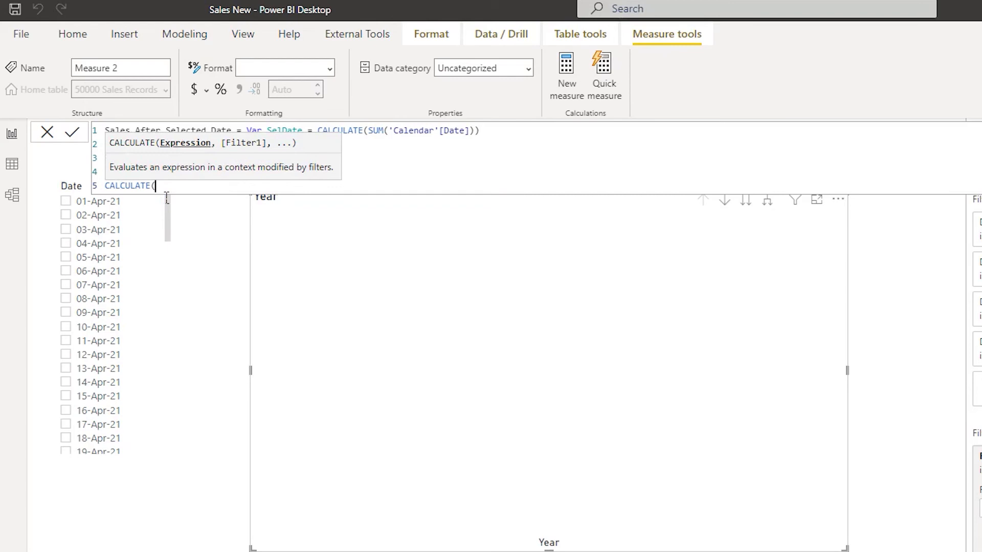
Supply the [Total Sales] measure as the expression of the CALCULATE function under Return.
{"action": "type", "text": "total"}
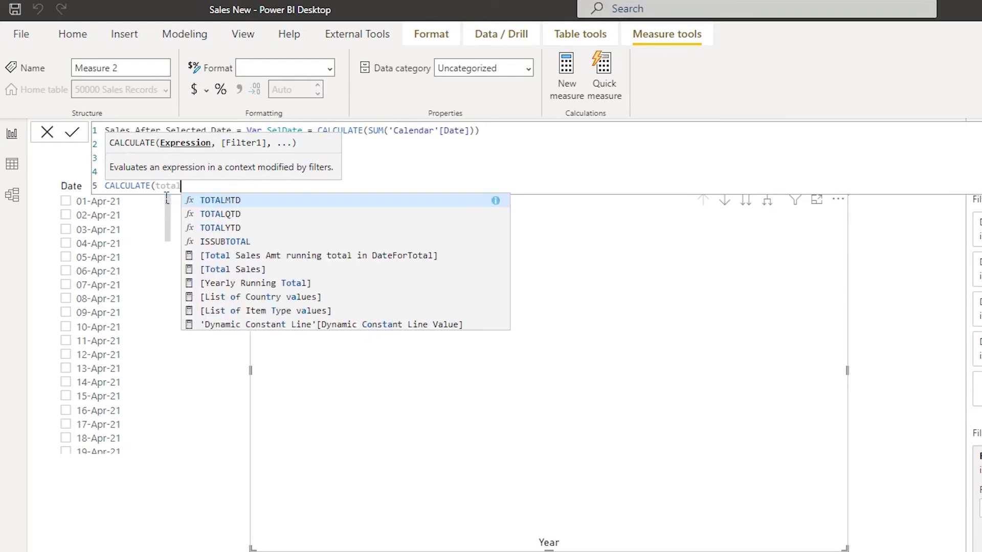
{"action": "key", "text": "Down"}
{"action": "key", "text": "Down"}
{"action": "key", "text": "Down"}
{"action": "key", "text": "Down"}
{"action": "key", "text": "Down"}
{"action": "key", "text": "Tab"}
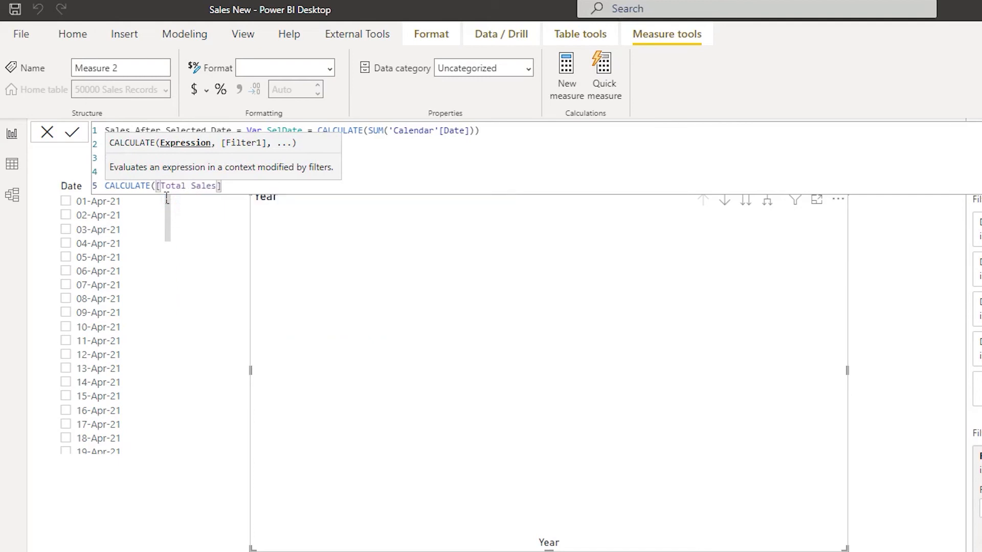
{"action": "type", "text": ","}
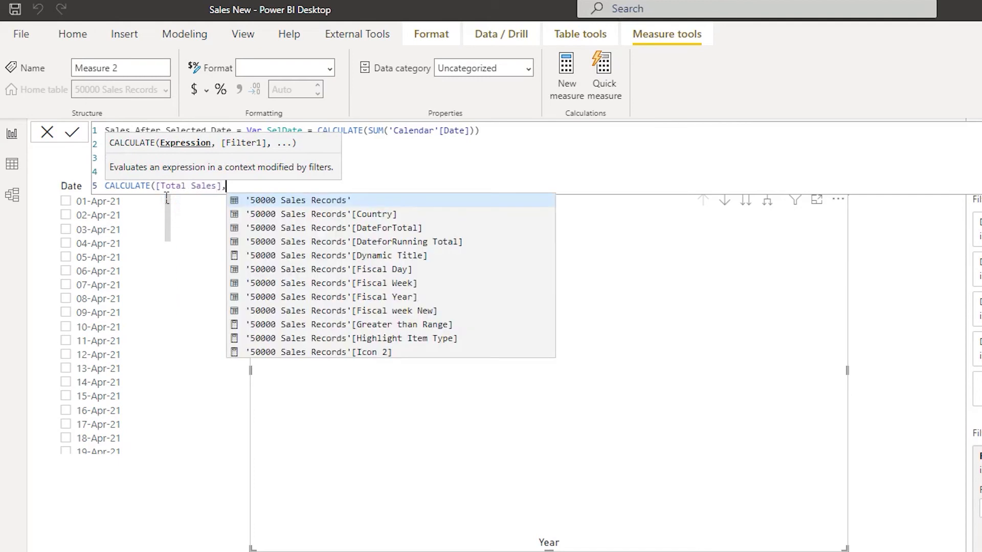
Add CROSSFILTER as the first filter of CALCULATE, with 'Calendar'[Date] as its left column.
{"action": "type", "text": "cross"}
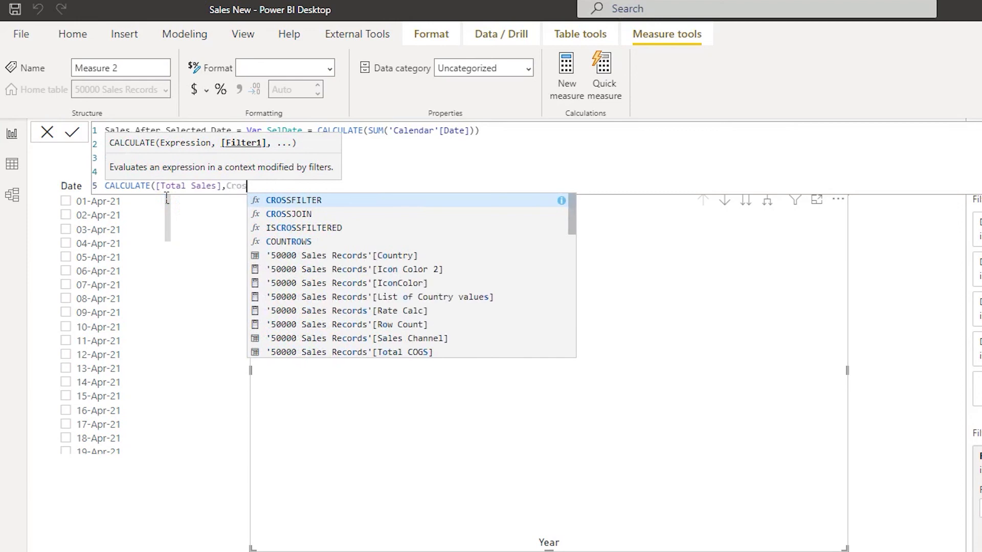
{"action": "key", "text": "Tab"}
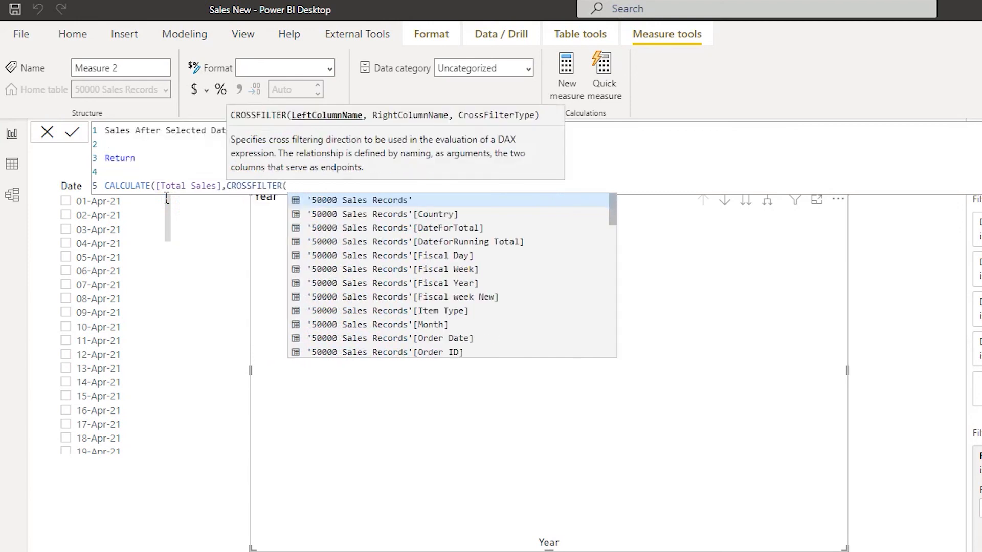
{"action": "type", "text": "Date"}
{"action": "key", "text": "BackSpace"}
{"action": "key", "text": "BackSpace"}
{"action": "key", "text": "BackSpace"}
{"action": "key", "text": "BackSpace"}
{"action": "type", "text": "Cale"}
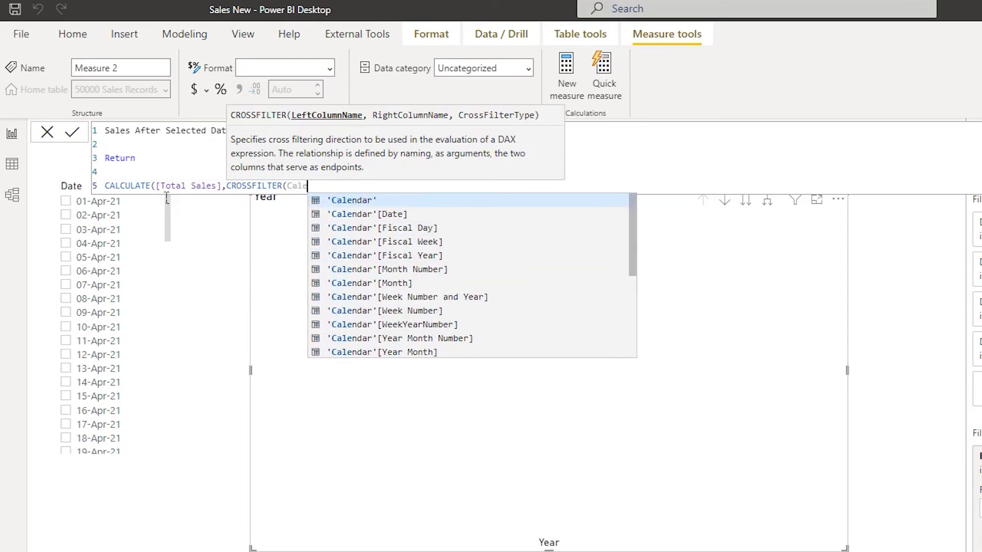
{"action": "key", "text": "Down"}
{"action": "key", "text": "Tab"}
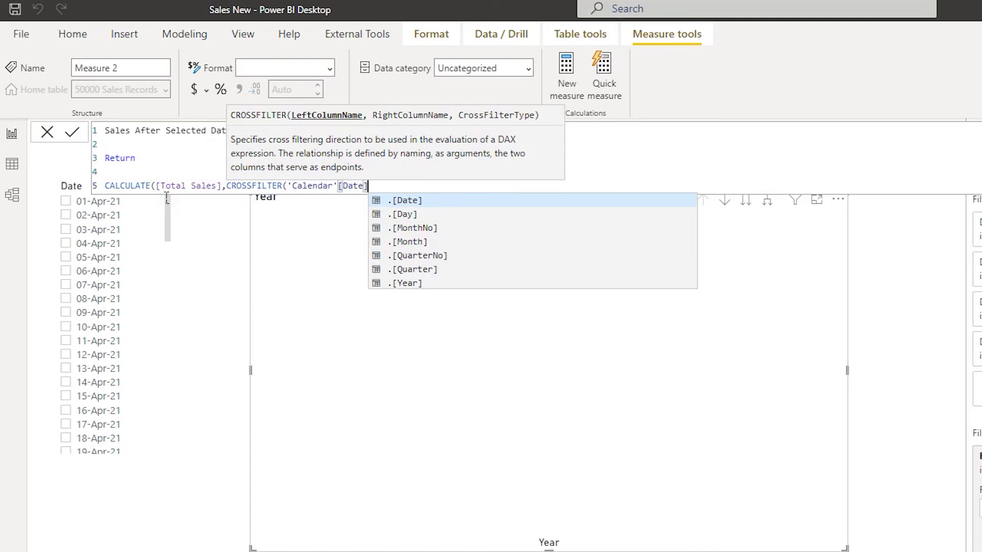
{"action": "type", "text": ","}
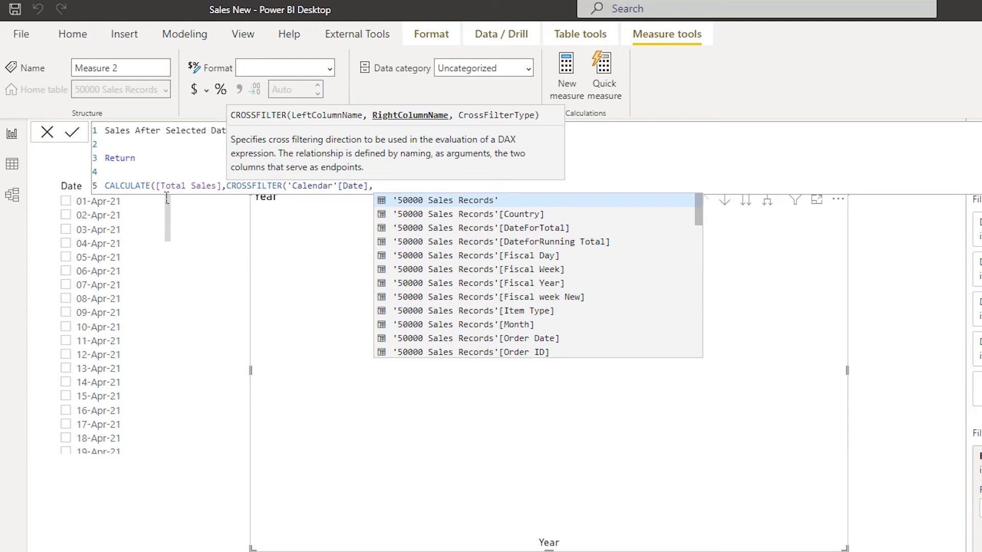
Supply '50000 Sales Records'[Order Date] as the right column of the CROSSFILTER function.
{"action": "type", "text": "500"}
{"action": "key", "text": "Down"}
{"action": "key", "text": "Down"}
{"action": "key", "text": "Down"}
{"action": "key", "text": "Down"}
{"action": "key", "text": "Down"}
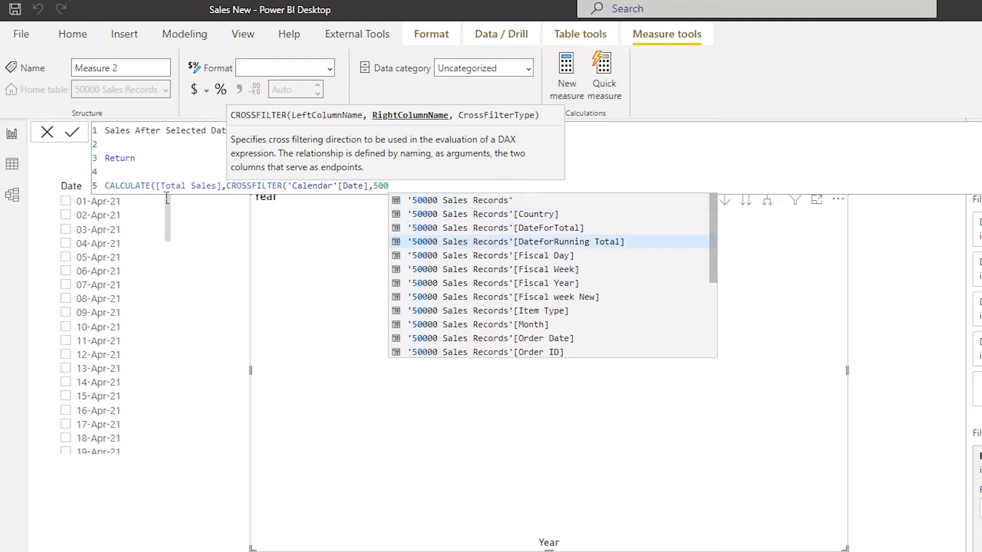
{"action": "key", "text": "Down"}
{"action": "key", "text": "Down"}
{"action": "key", "text": "Down"}
{"action": "key", "text": "Down"}
{"action": "key", "text": "Down"}
{"action": "key", "text": "Tab"}
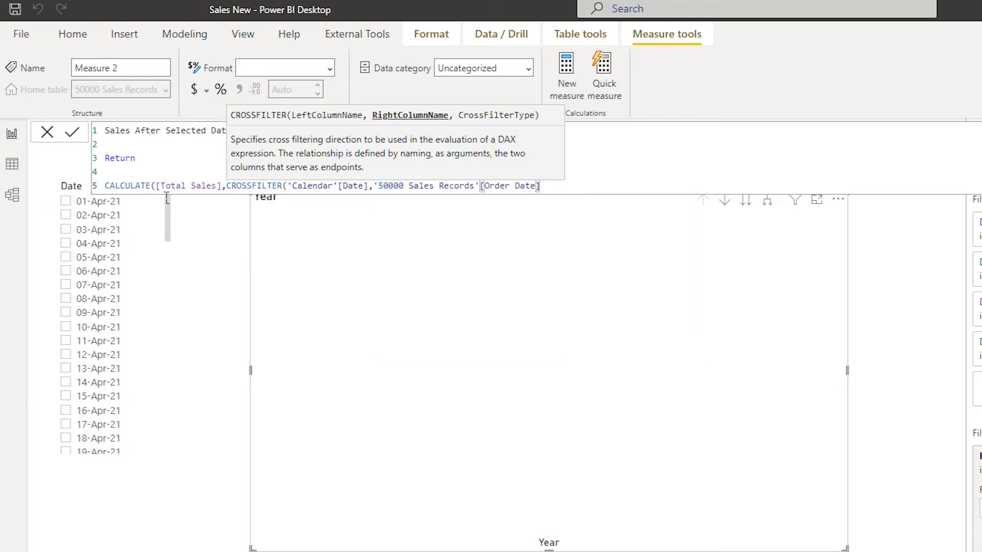
{"action": "type", "text": ","}
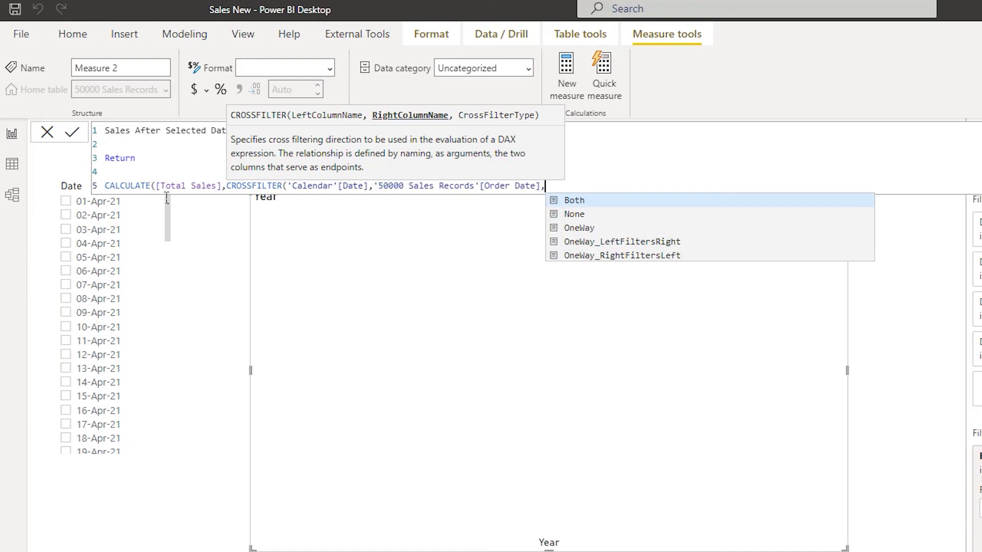
Set the CROSSFILTER type to None, close the function, and continue the CALCULATE filters on a new line.
{"action": "key", "text": "Down"}
{"action": "type", "text": "None"}
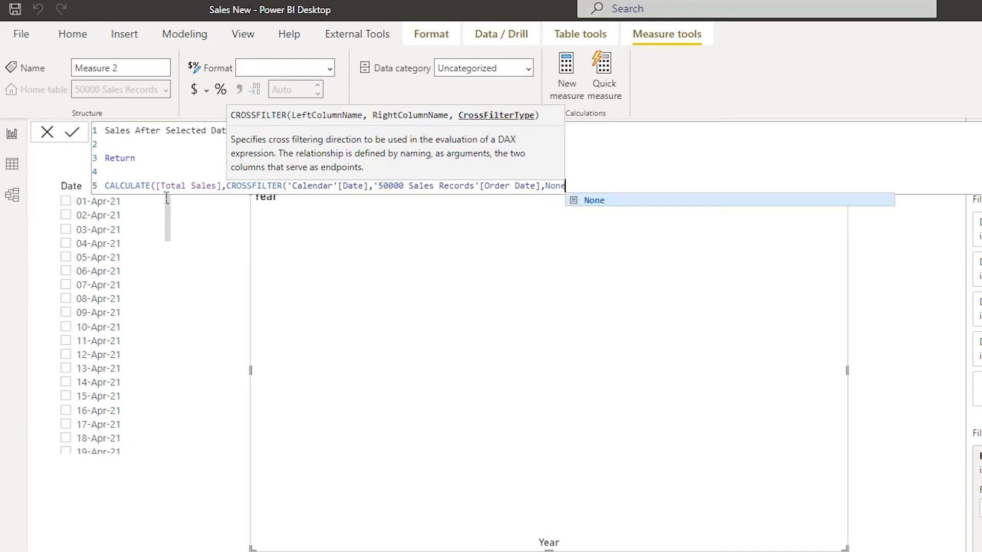
{"action": "type", "text": ")"}
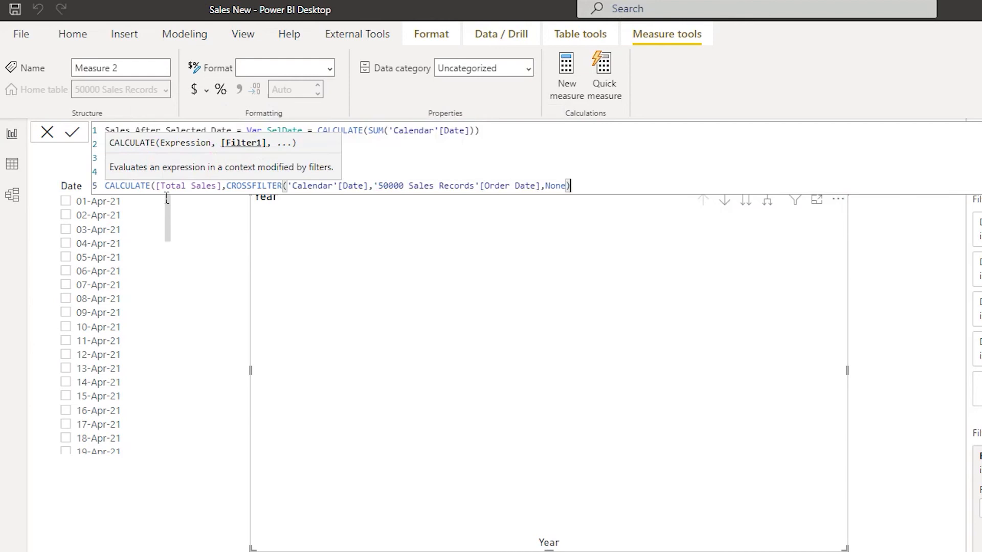
{"action": "type", "text": ","}
{"action": "key", "text": "shift+Return"}
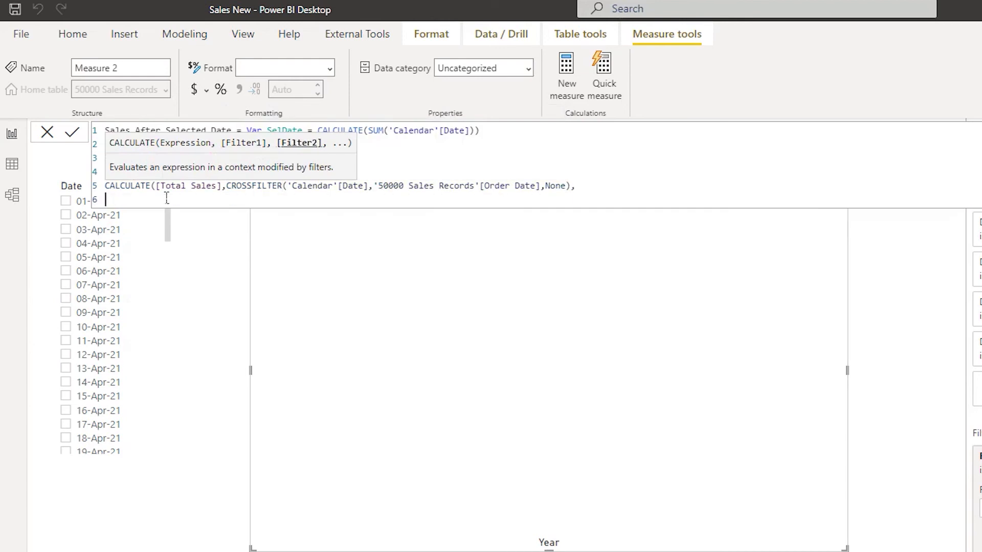
Add a FILTER function as the second CALCULATE filter, using the 'Date For Chart' table.
{"action": "type", "text": "FILTER(Dat"}
{"action": "key", "text": "Down"}
{"action": "key", "text": "Down"}
{"action": "key", "text": "Down"}
{"action": "key", "text": "Down"}
{"action": "key", "text": "Down"}
{"action": "key", "text": "Down"}
{"action": "key", "text": "Down"}
{"action": "key", "text": "Down"}
{"action": "key", "text": "Down"}
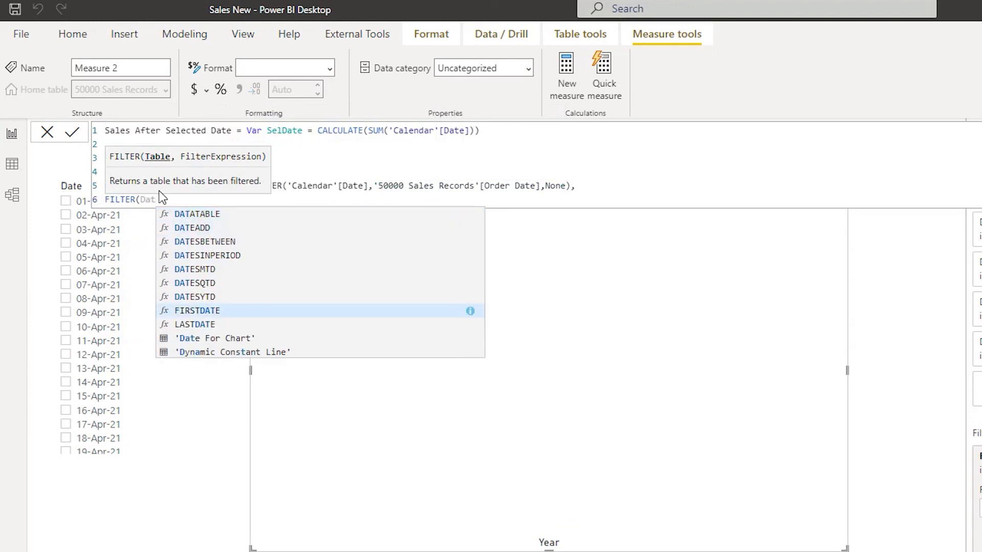
{"action": "key", "text": "Tab"}
{"action": "type", "text": ","}
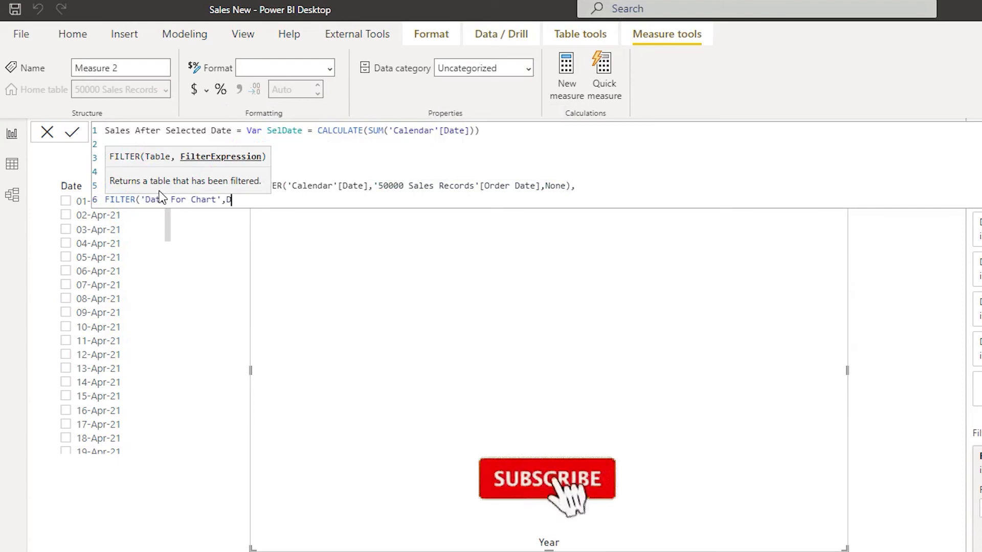
Set the FILTER condition to 'Date For Chart'[Date] >= SelDate, close both functions, and commit the measure.
{"action": "type", "text": "Date"}
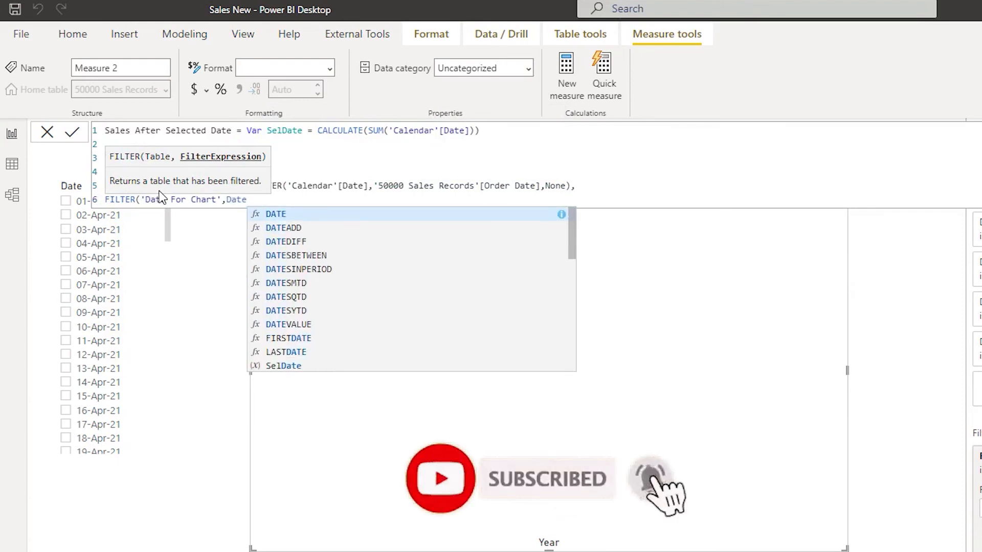
{"action": "type", "text": "for"}
{"action": "key", "text": "Down"}
{"action": "key", "text": "Down"}
{"action": "key", "text": "Up"}
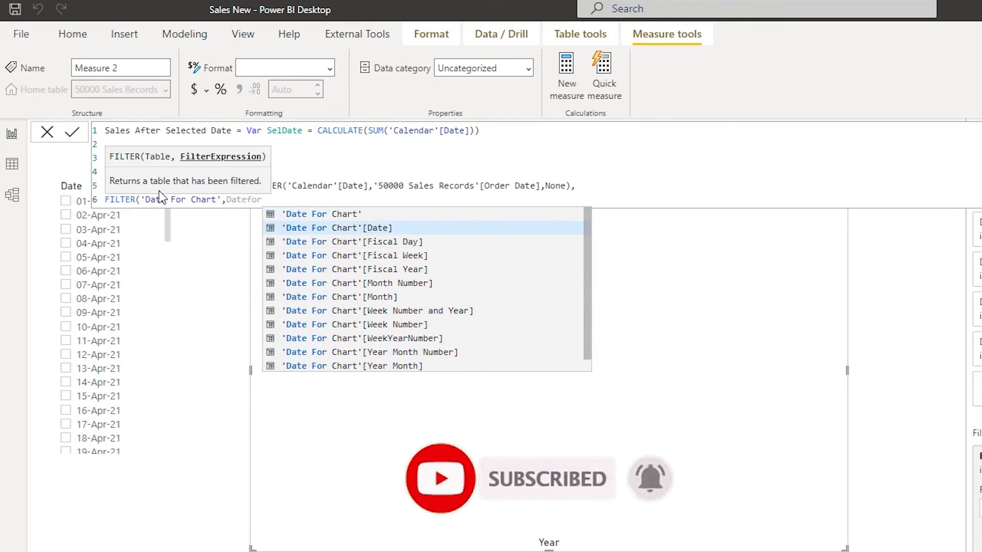
{"action": "key", "text": "Tab"}
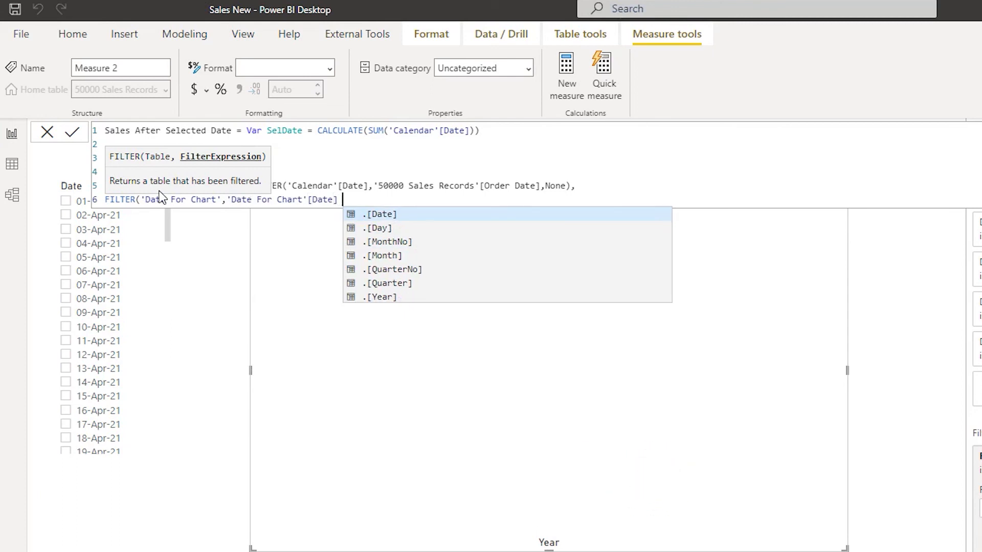
{"action": "type", "text": ">="}
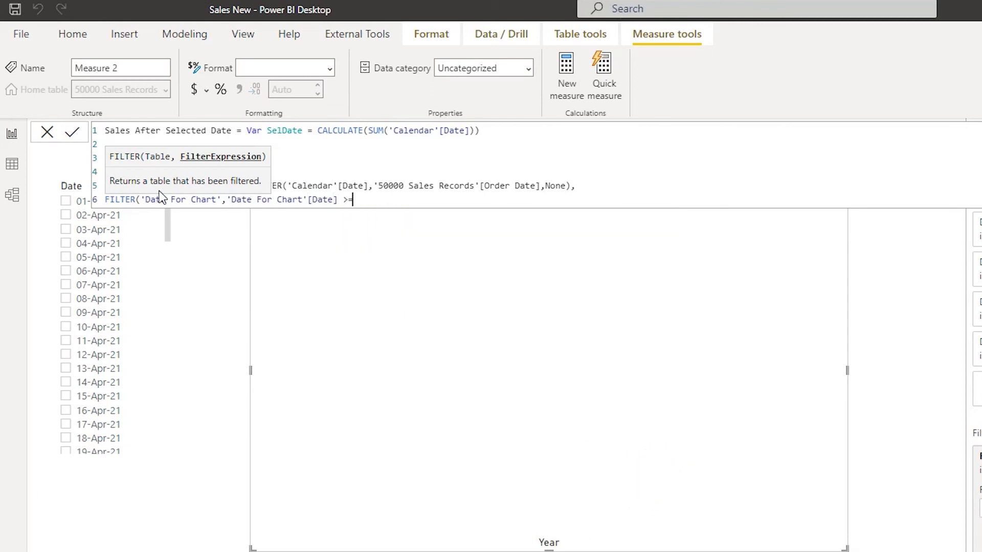
{"action": "type", "text": " SelDate))"}
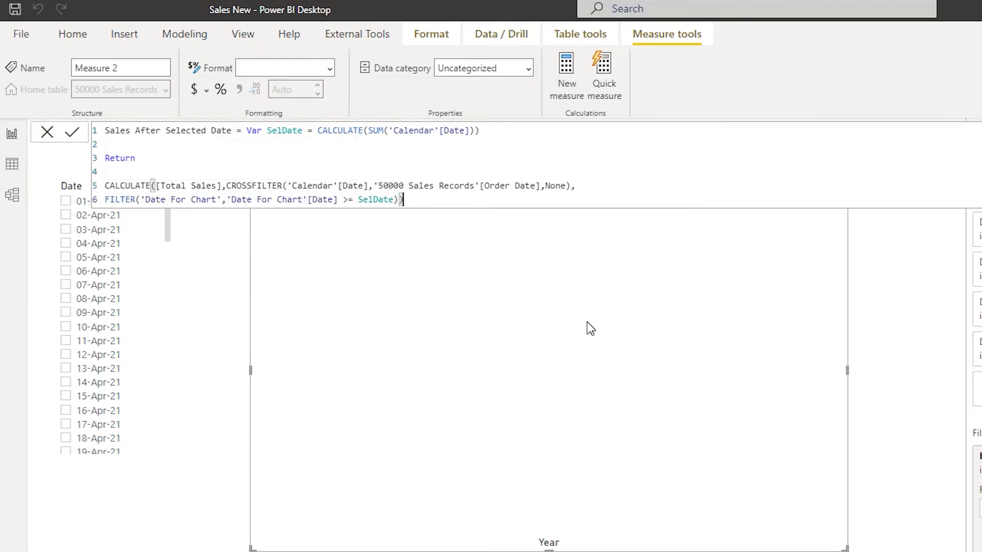
{"action": "left_click", "coordinate": [588, 329]}
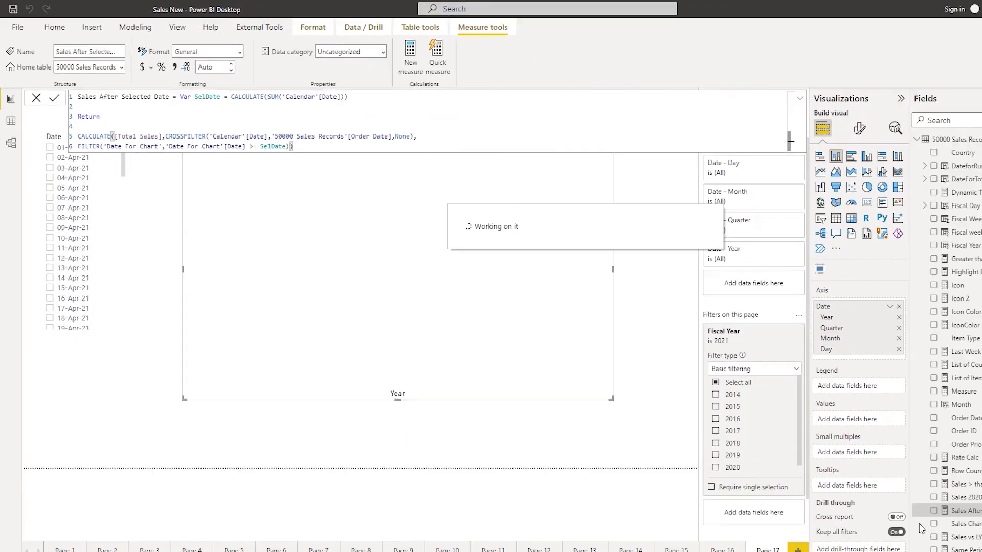
Add the Sales After Selected Date measure to the column chart's values.
{"action": "left_click_drag", "start_coordinate": [966, 511], "coordinate": [855, 387]}
{"action": "left_click_drag", "start_coordinate": [792, 359], "coordinate": [791, 393]}
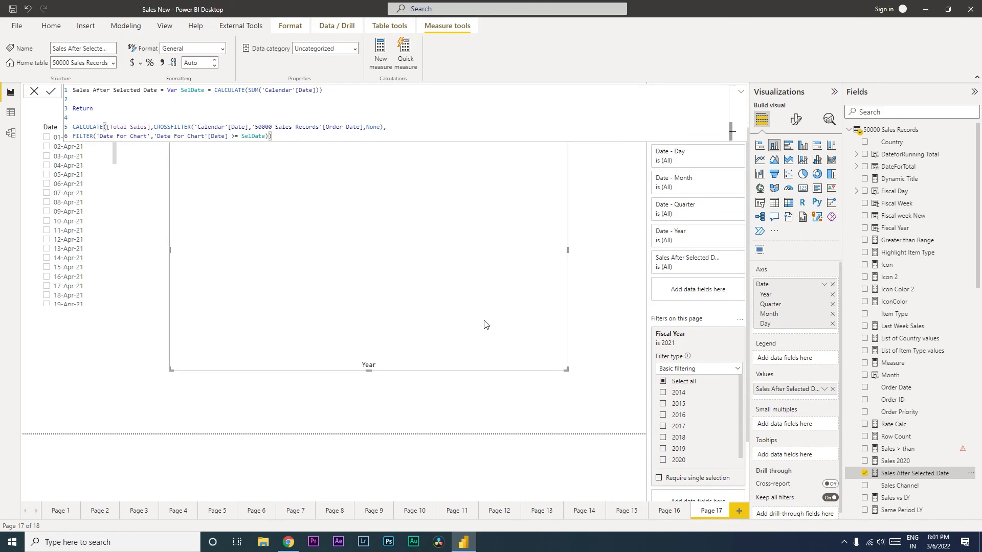
{"action": "left_click", "coordinate": [614, 320]}
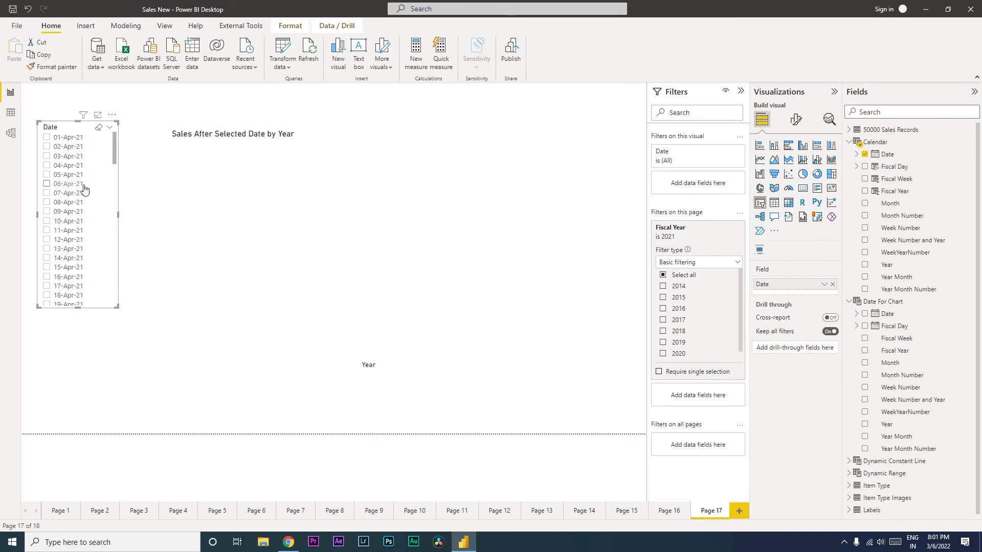
Select 01-May-21 in the date slicer and show the column chart by month.
{"action": "left_click_drag", "start_coordinate": [114, 147], "coordinate": [119, 185]}
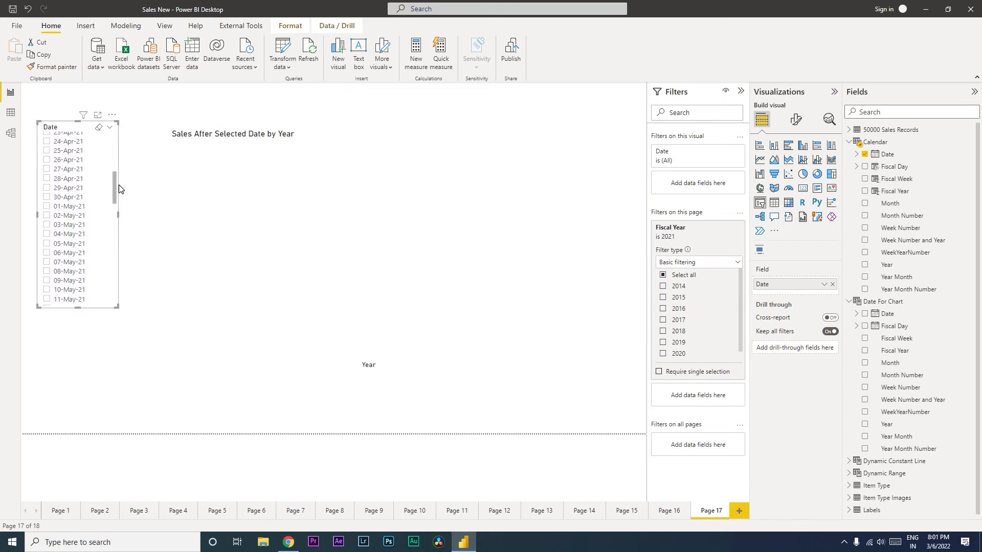
{"action": "left_click", "coordinate": [47, 207]}
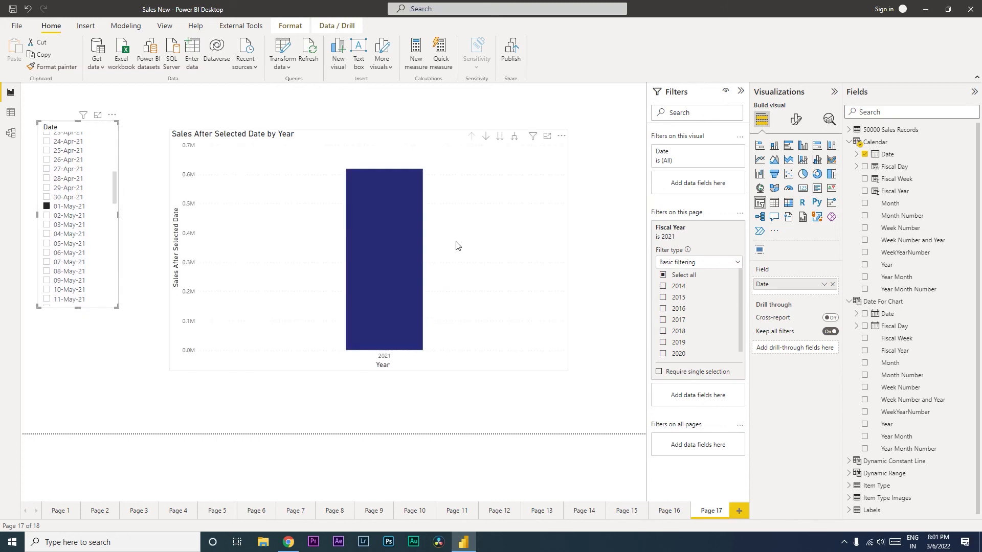
{"action": "right_click", "coordinate": [465, 256]}
{"action": "left_click", "coordinate": [501, 275]}
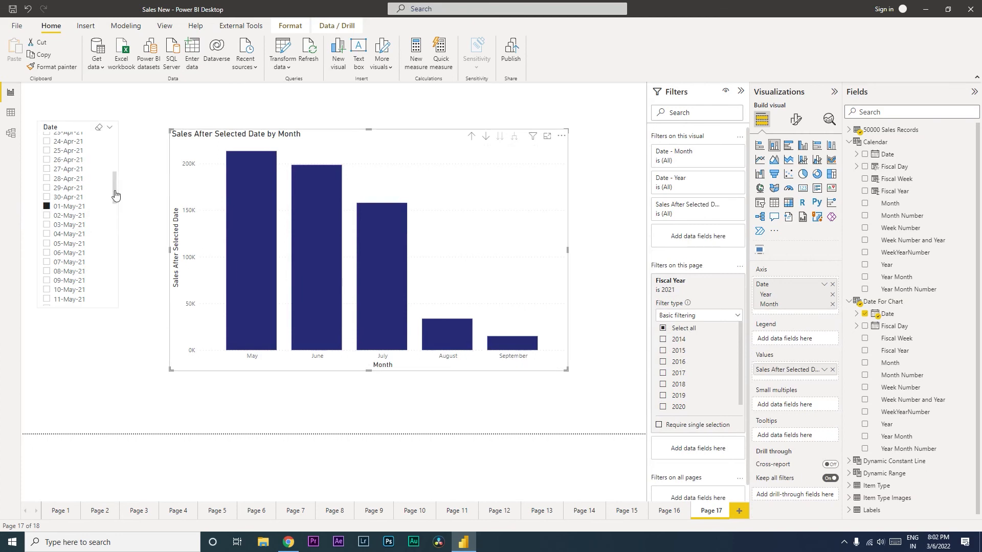
Select 01-Jun-21 in the date slicer and look through the remaining dates up to September.
{"action": "left_click_drag", "start_coordinate": [115, 180], "coordinate": [122, 240]}
{"action": "left_click", "coordinate": [47, 209]}
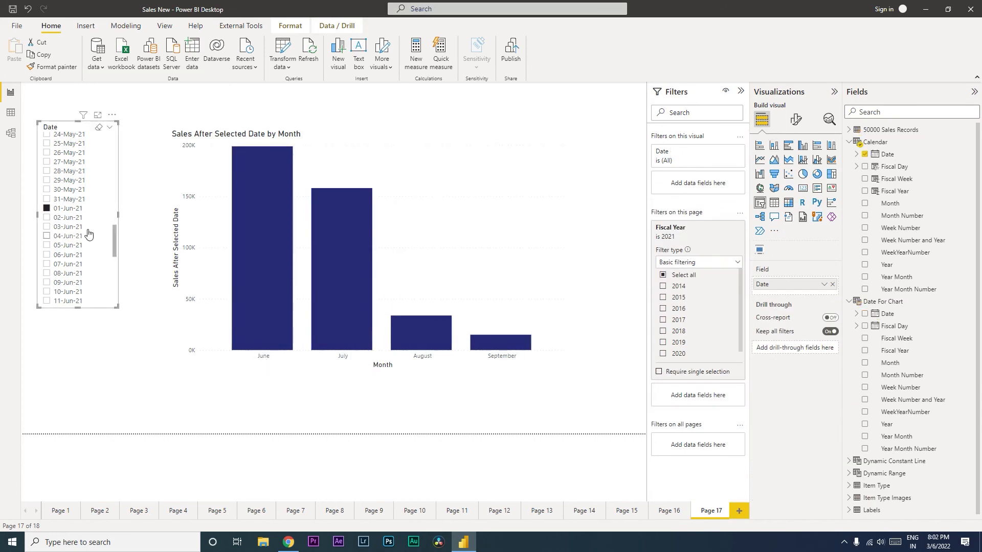
{"action": "left_click_drag", "start_coordinate": [115, 234], "coordinate": [98, 328]}
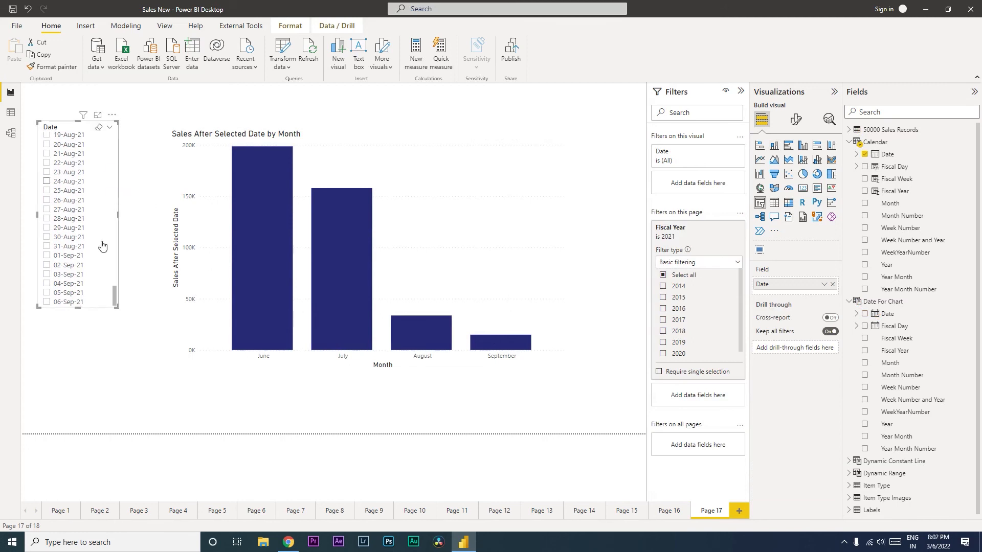
Copy the entire formula of the Sales After Selected Date measure from the 50000 Sales Records table.
{"action": "left_click", "coordinate": [849, 130]}
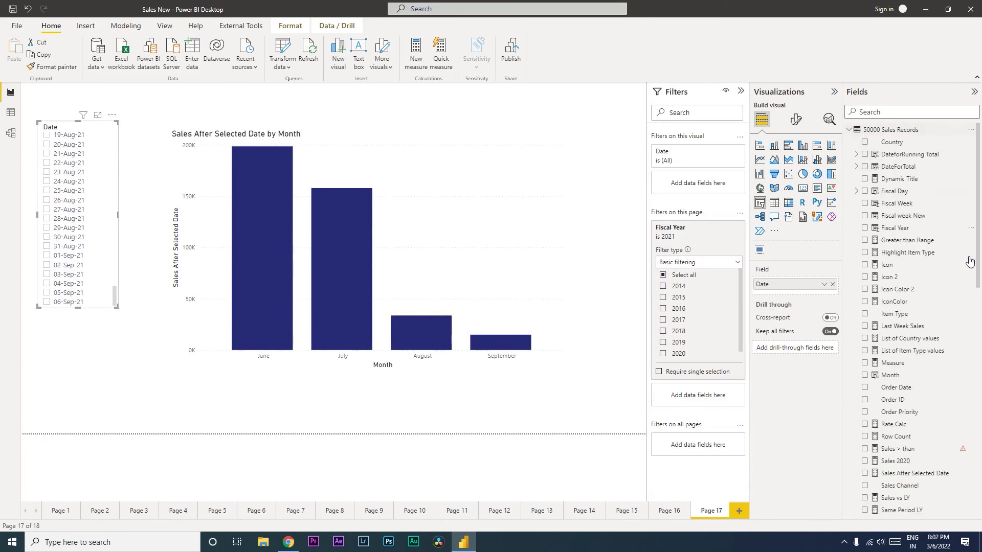
{"action": "left_click_drag", "start_coordinate": [980, 197], "coordinate": [981, 322]}
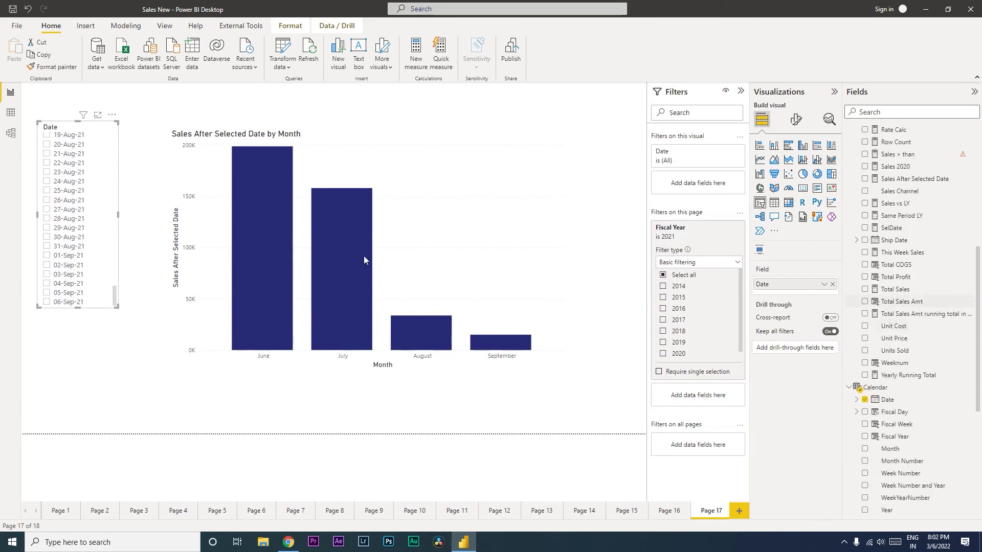
{"action": "left_click", "coordinate": [565, 261]}
{"action": "left_click", "coordinate": [914, 179]}
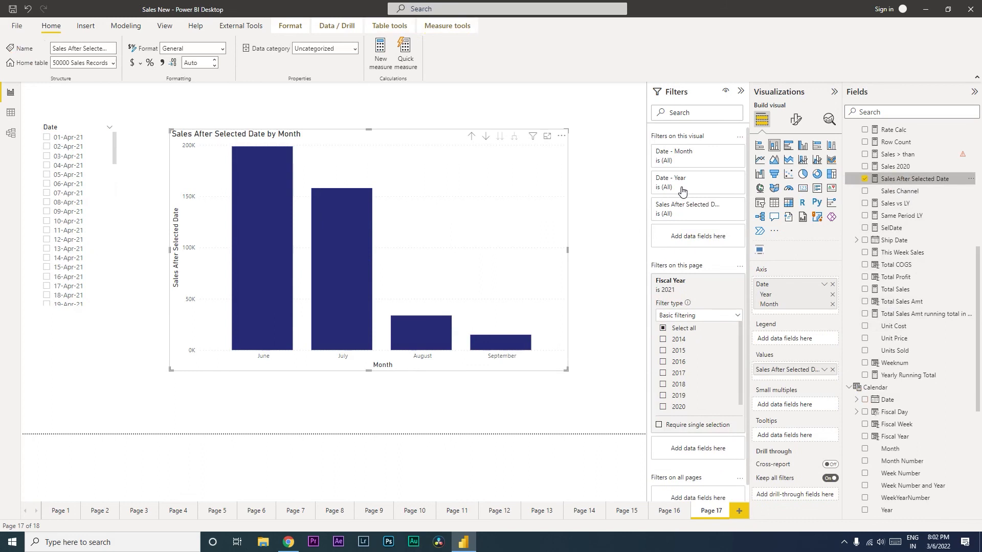
{"action": "left_click_drag", "start_coordinate": [273, 136], "coordinate": [72, 90]}
{"action": "key", "text": "ctrl+c"}
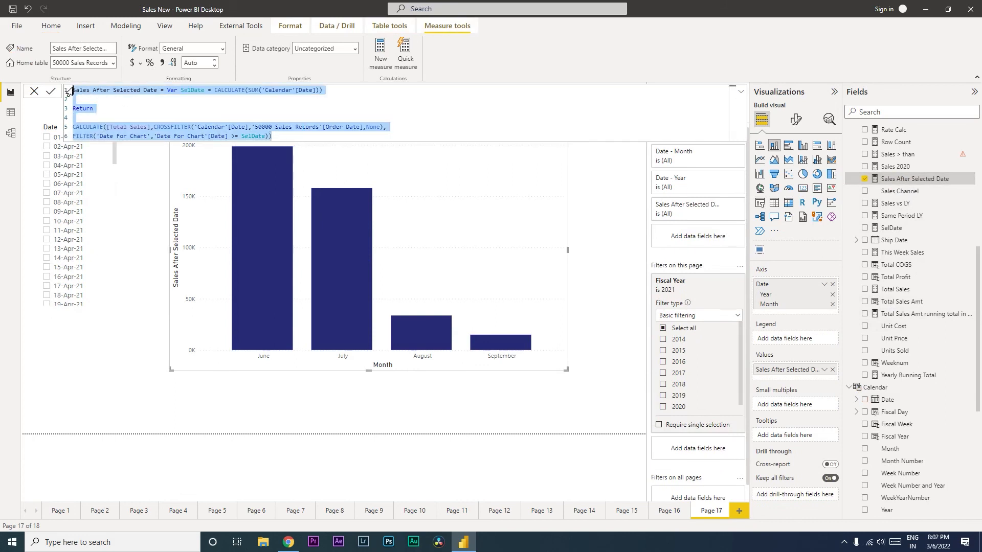
Create a new measure in the 50000 Sales Records table and paste the copied formula into it.
{"action": "left_click", "coordinate": [981, 265]}
{"action": "left_click_drag", "start_coordinate": [979, 270], "coordinate": [965, 148]}
{"action": "left_click", "coordinate": [972, 131]}
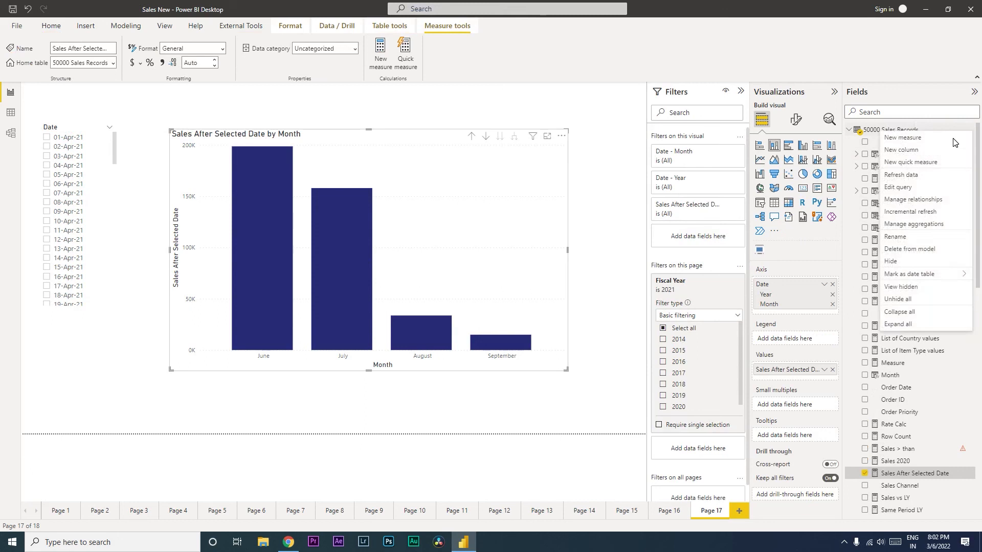
{"action": "left_click", "coordinate": [917, 139]}
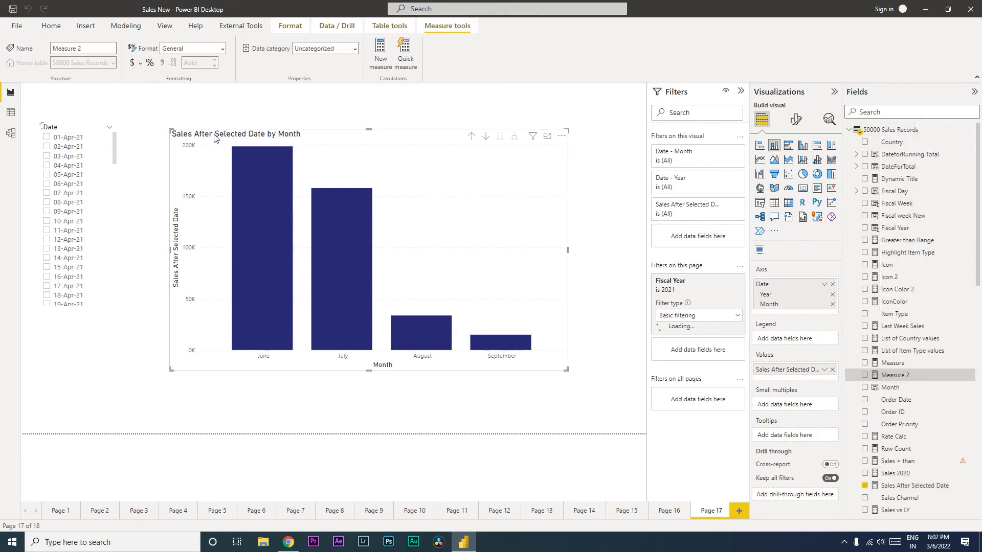
{"action": "key", "text": "ctrl+v"}
{"action": "key", "text": "Return"}
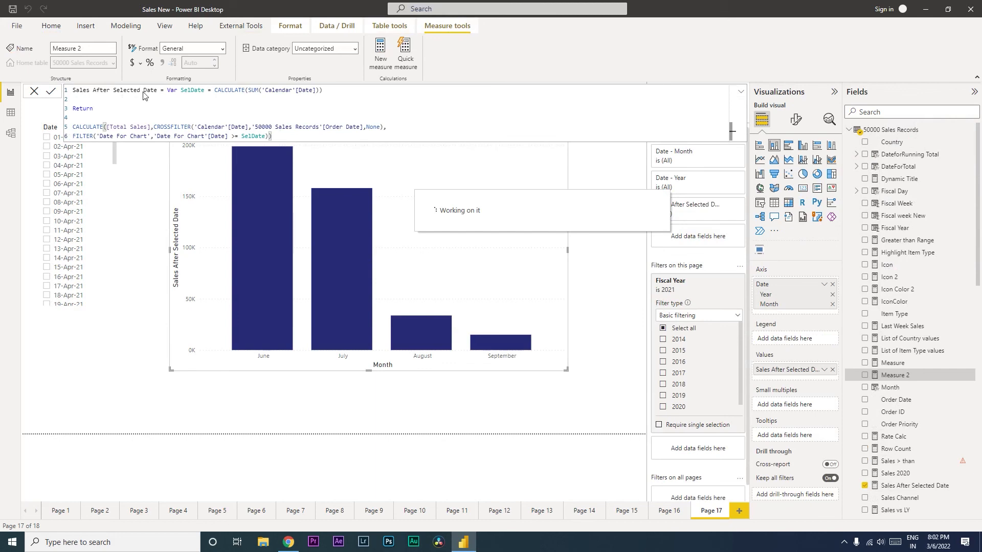
Rename the pasted measure Sales Before Selected Date, change its FILTER condition to 'Date For Chart'[Date] <= SelDate, and commit it.
{"action": "double_click", "coordinate": [101, 92]}
{"action": "type", "text": "Before"}
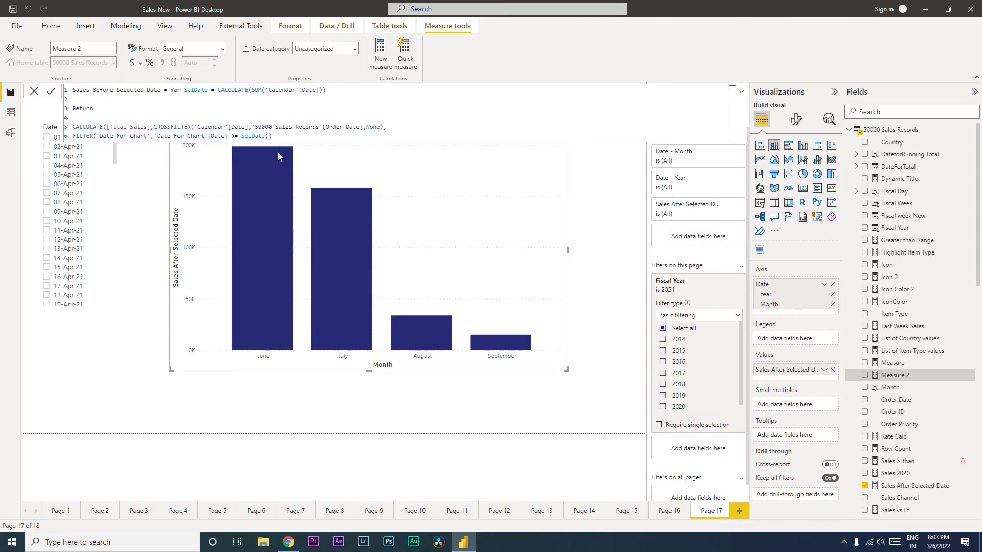
{"action": "mouse_move", "coordinate": [250, 149]}
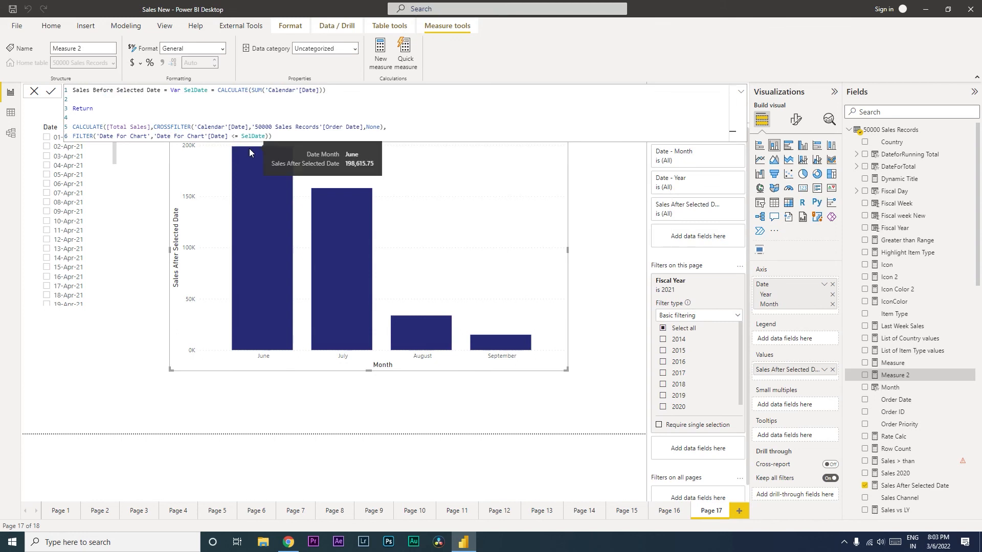
{"action": "key", "text": "Return"}
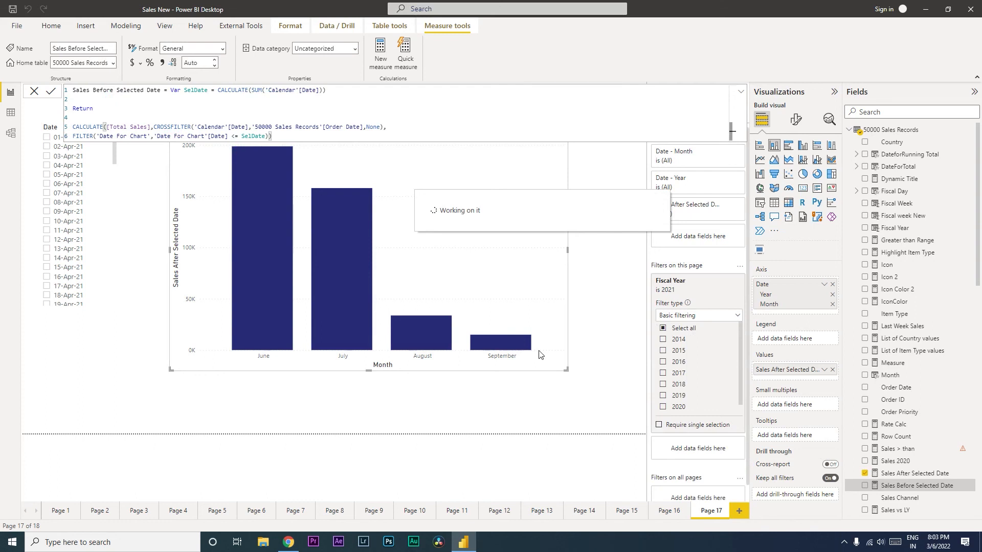
Shrink the Sales After Selected Date column chart and place a duplicate of it directly below.
{"action": "left_click_drag", "start_coordinate": [567, 370], "coordinate": [499, 261]}
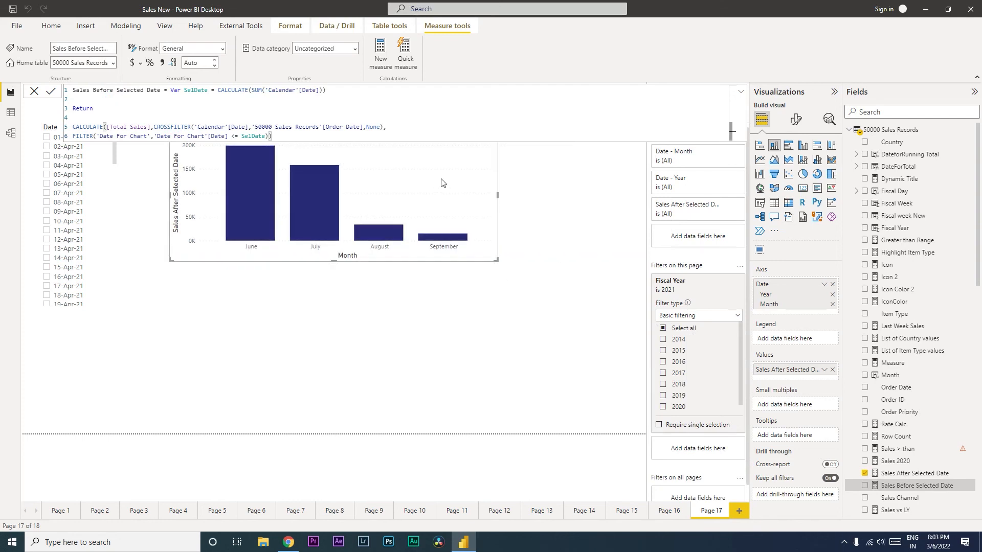
{"action": "left_click", "coordinate": [457, 219]}
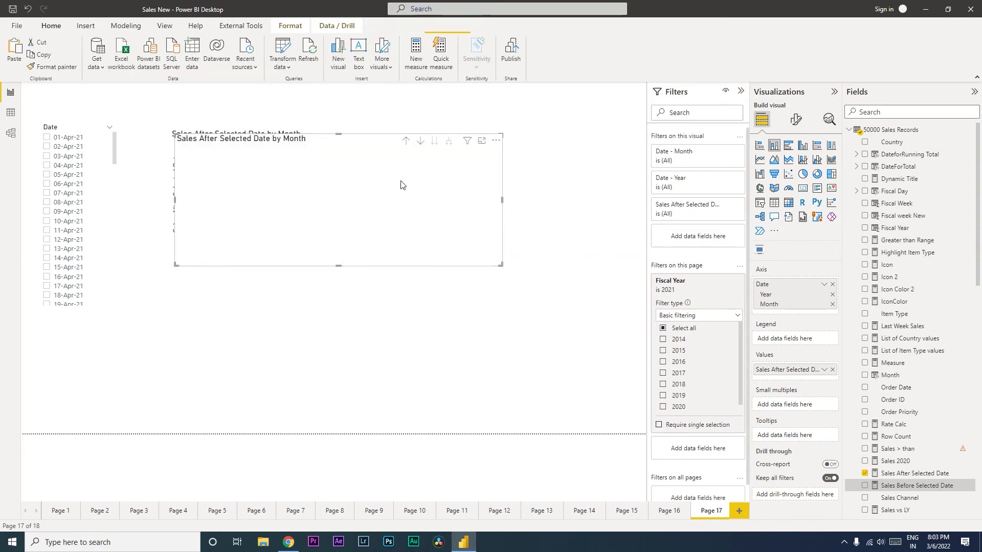
{"action": "key", "text": "ctrl+c"}
{"action": "key", "text": "ctrl+v"}
{"action": "left_click_drag", "start_coordinate": [335, 281], "coordinate": [338, 273]}
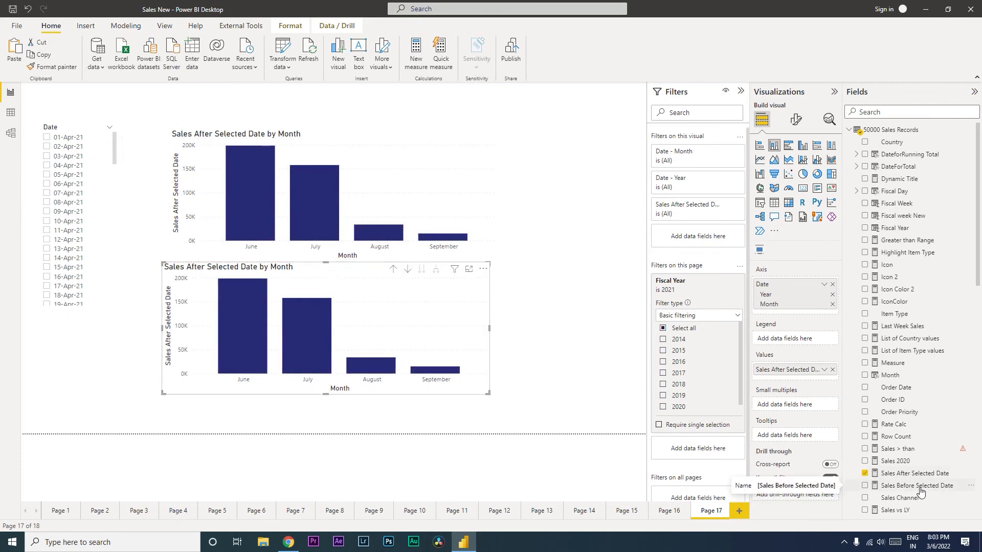
Replace the duplicate chart's value with the Sales Before Selected Date measure.
{"action": "left_click_drag", "start_coordinate": [921, 490], "coordinate": [811, 385]}
{"action": "left_click", "coordinate": [833, 383]}
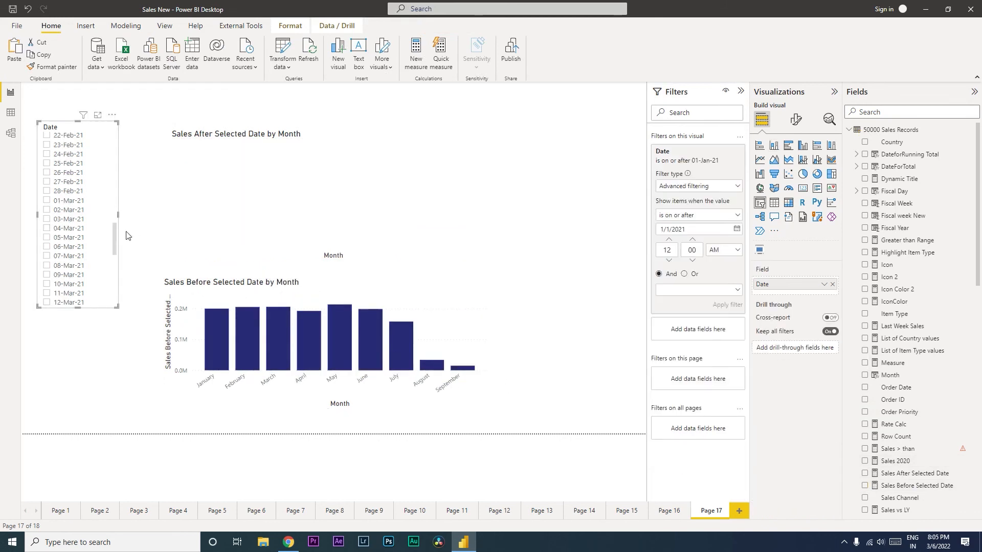
Select 31-Mar-21 in the date slicer to test both charts.
{"action": "scroll", "coordinate": [112, 229], "scroll_direction": "down", "scroll_amount": 10}
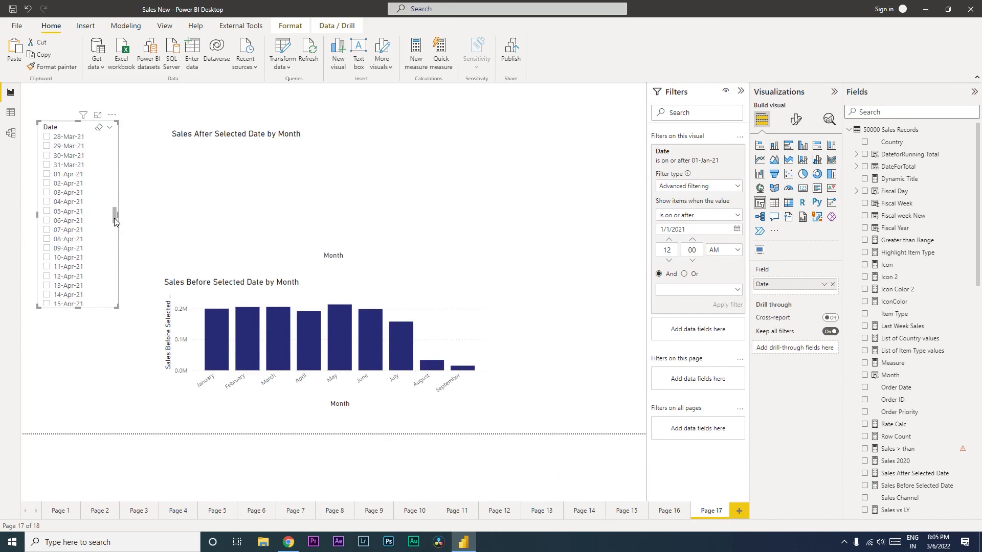
{"action": "scroll", "coordinate": [115, 215], "scroll_direction": "up", "scroll_amount": 2}
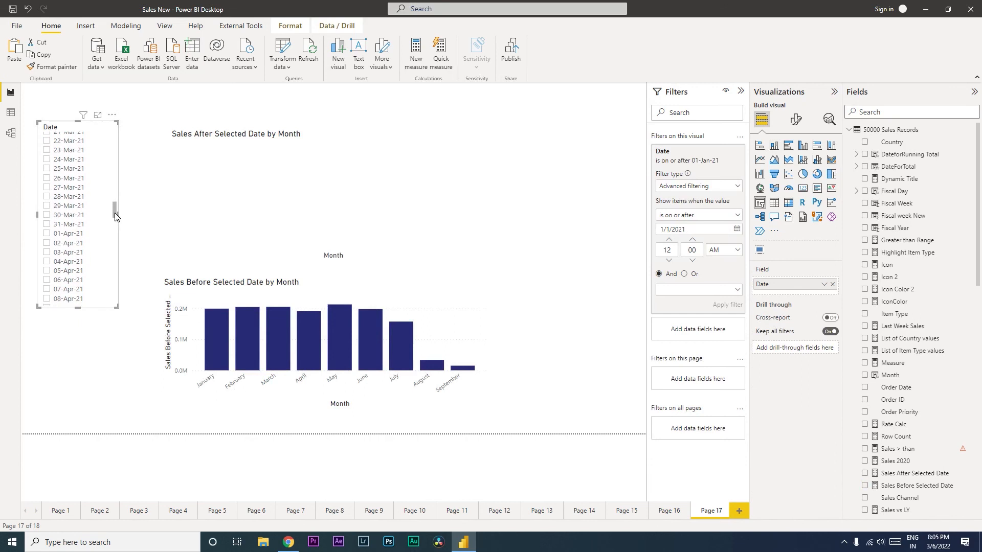
{"action": "left_click", "coordinate": [47, 224]}
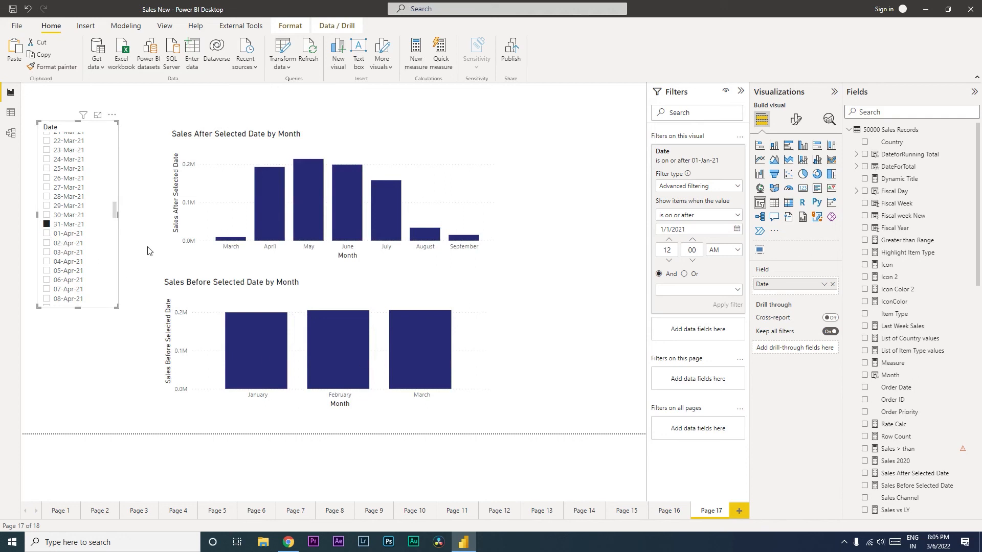
Change the Sales Before Selected Date measure's FILTER condition to 'Date For Chart'[Date] < SelDate and commit it.
{"action": "left_click_drag", "start_coordinate": [116, 214], "coordinate": [114, 139]}
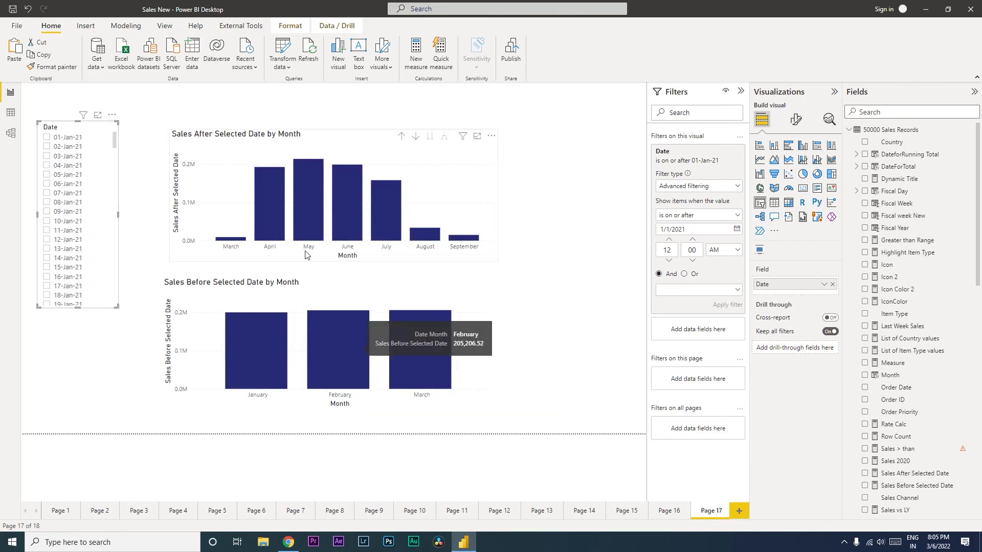
{"action": "scroll", "coordinate": [116, 138], "scroll_direction": "down", "scroll_amount": 1}
{"action": "left_click", "coordinate": [337, 298]}
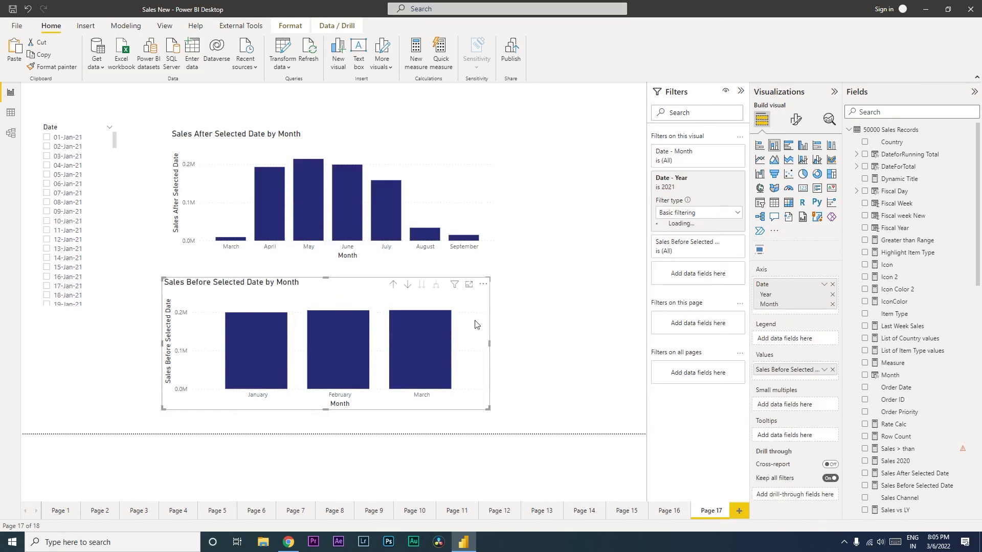
{"action": "scroll", "coordinate": [901, 317], "scroll_direction": "down", "scroll_amount": 5}
{"action": "left_click", "coordinate": [903, 309]}
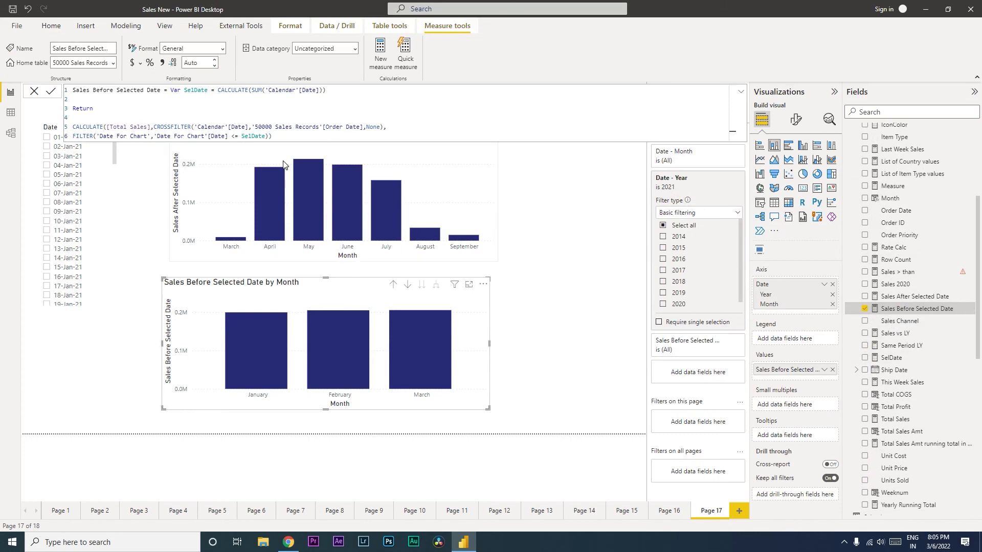
{"action": "key", "text": "BackSpace"}
{"action": "key", "text": "Return"}
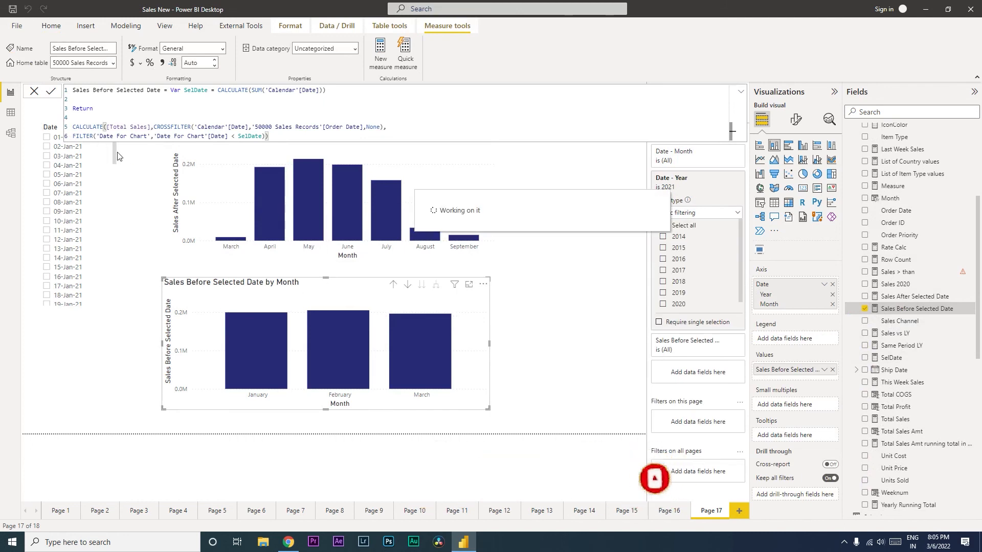
Select 01-Apr-21 in the date slicer and check the monthly sales in both charts.
{"action": "left_click_drag", "start_coordinate": [117, 156], "coordinate": [117, 233]}
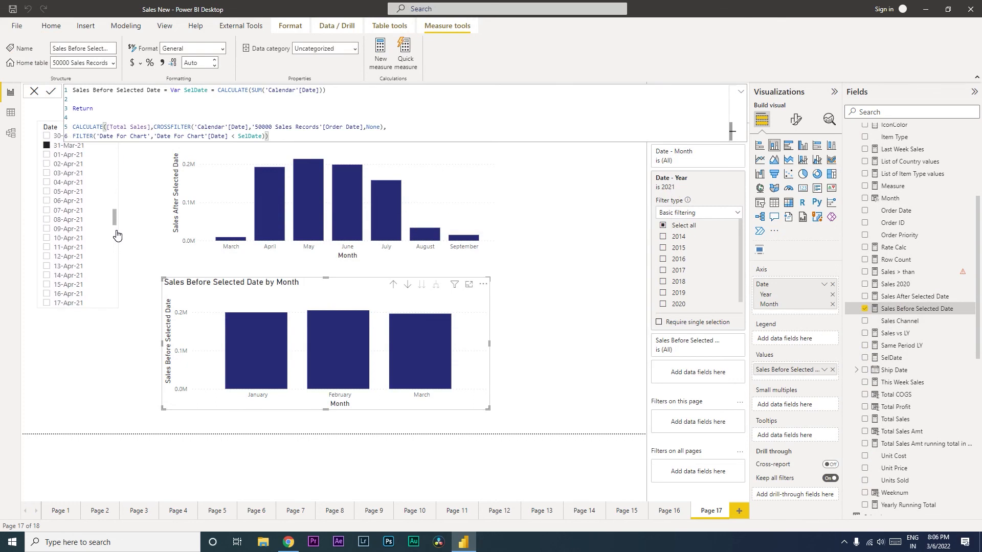
{"action": "left_click", "coordinate": [47, 181]}
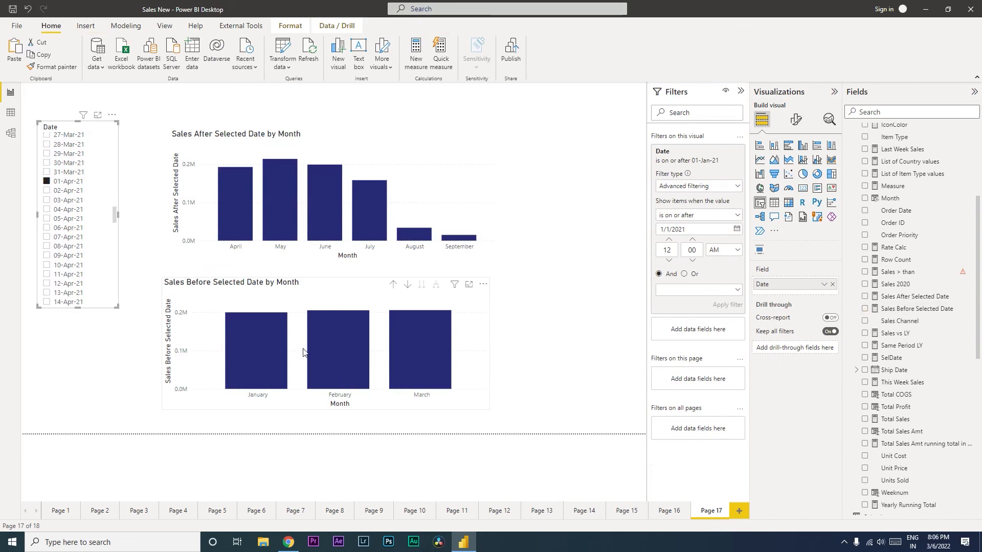
{"action": "mouse_move", "coordinate": [336, 368]}
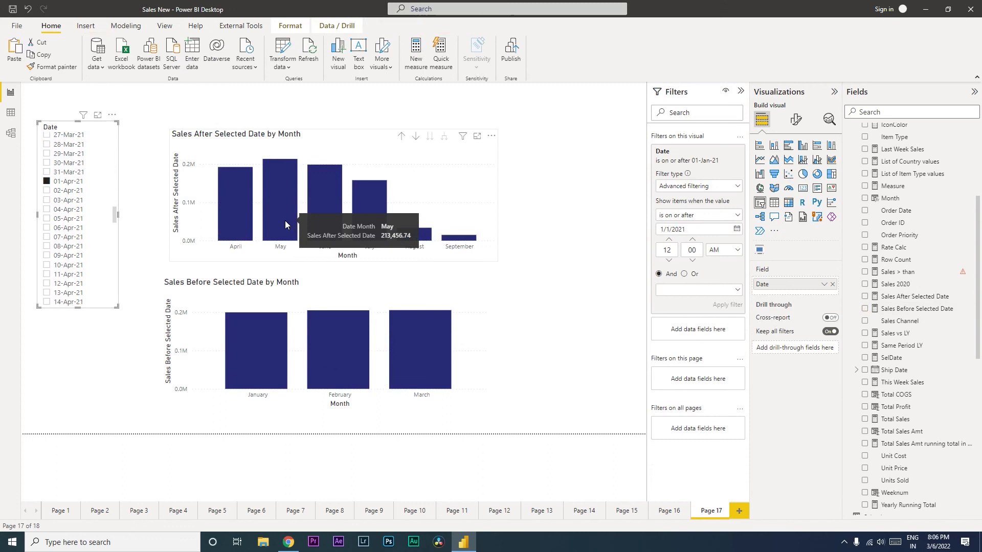
{"action": "mouse_move", "coordinate": [239, 240]}
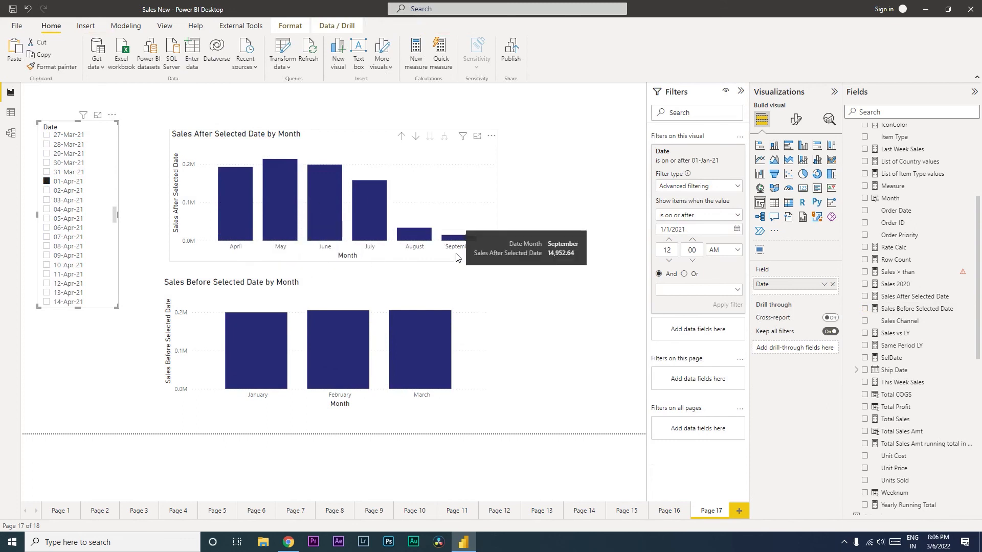